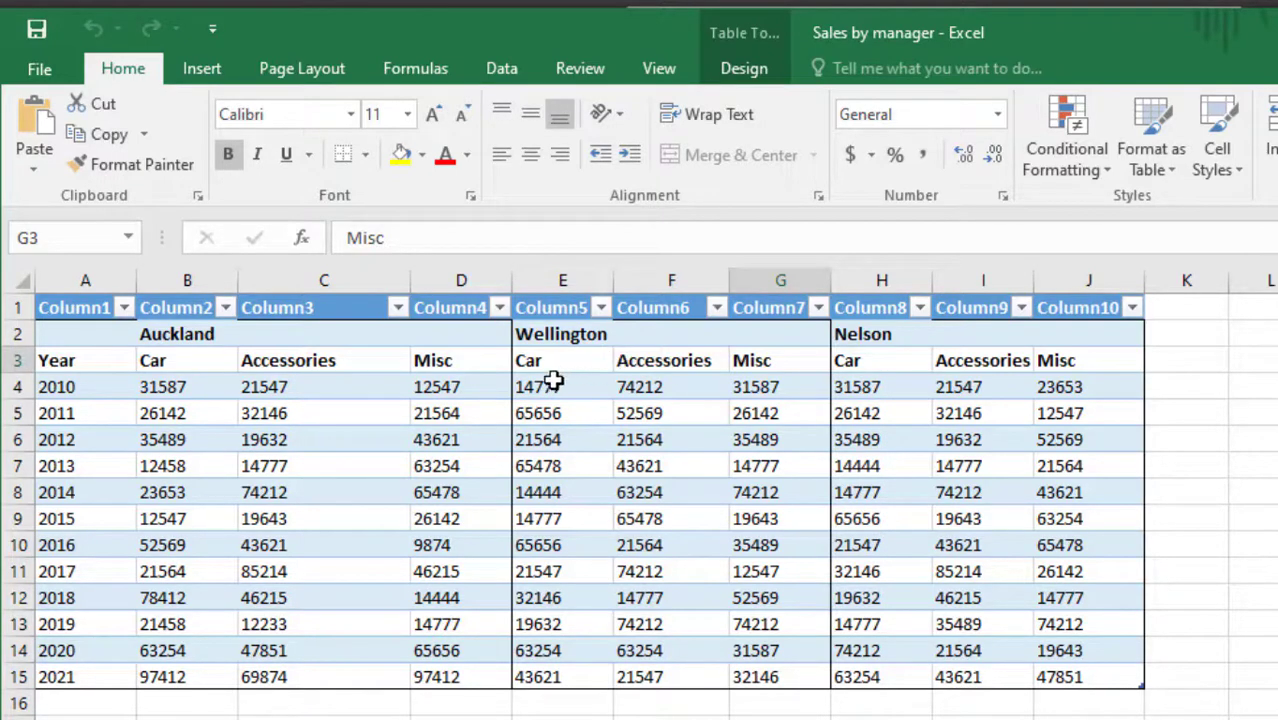
pyautogui.moveTo(544, 391)
pyautogui.mouseDown()
pyautogui.moveTo(728, 645)
pyautogui.moveTo(770, 668)
pyautogui.moveTo(663, 597)
pyautogui.mouseUp()
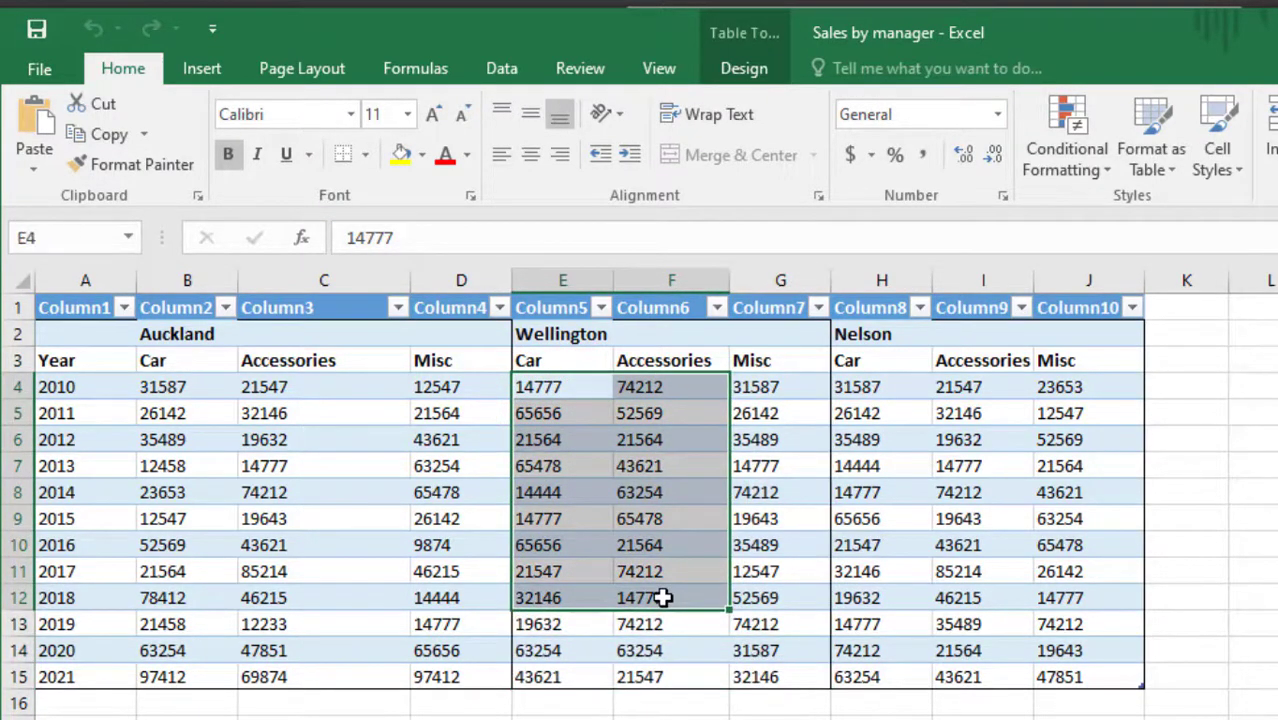
pyautogui.click(556, 391)
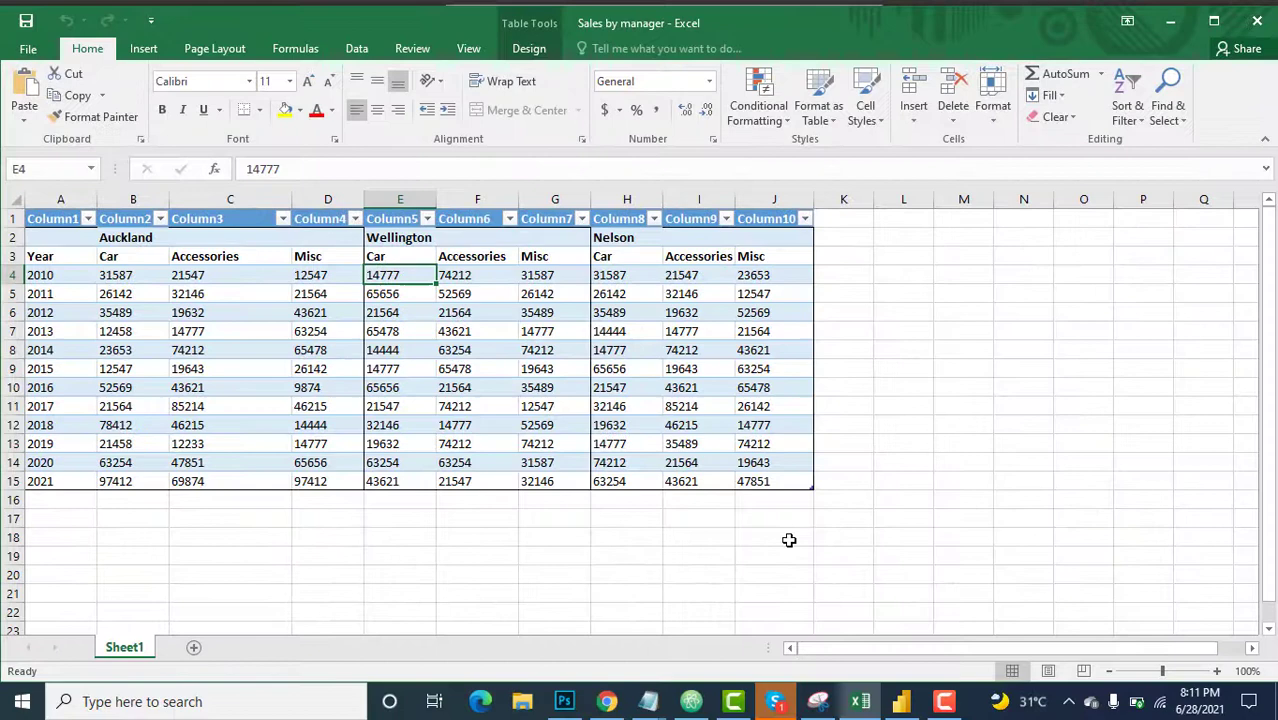
# - Switch to Power BI Desktop, connect to the Excel workbook "Sales by manager" and select Sheet1 for import
pyautogui.click(901, 701)
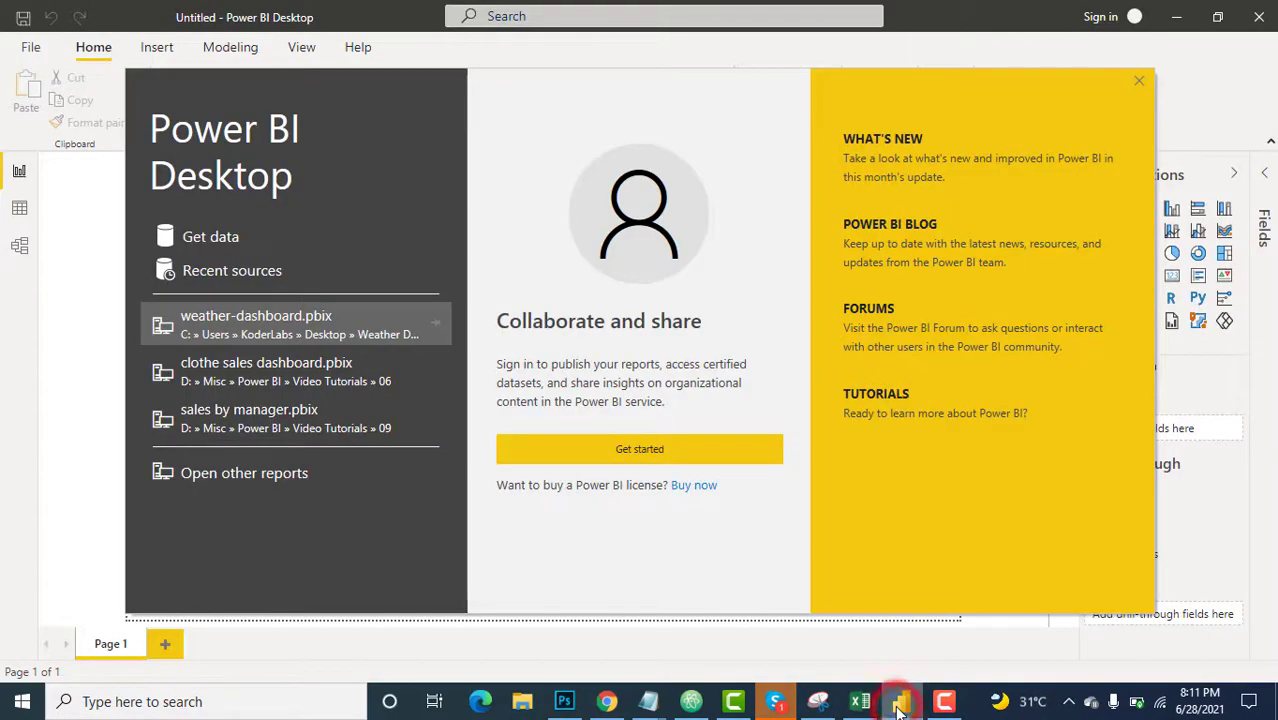
pyautogui.click(209, 238)
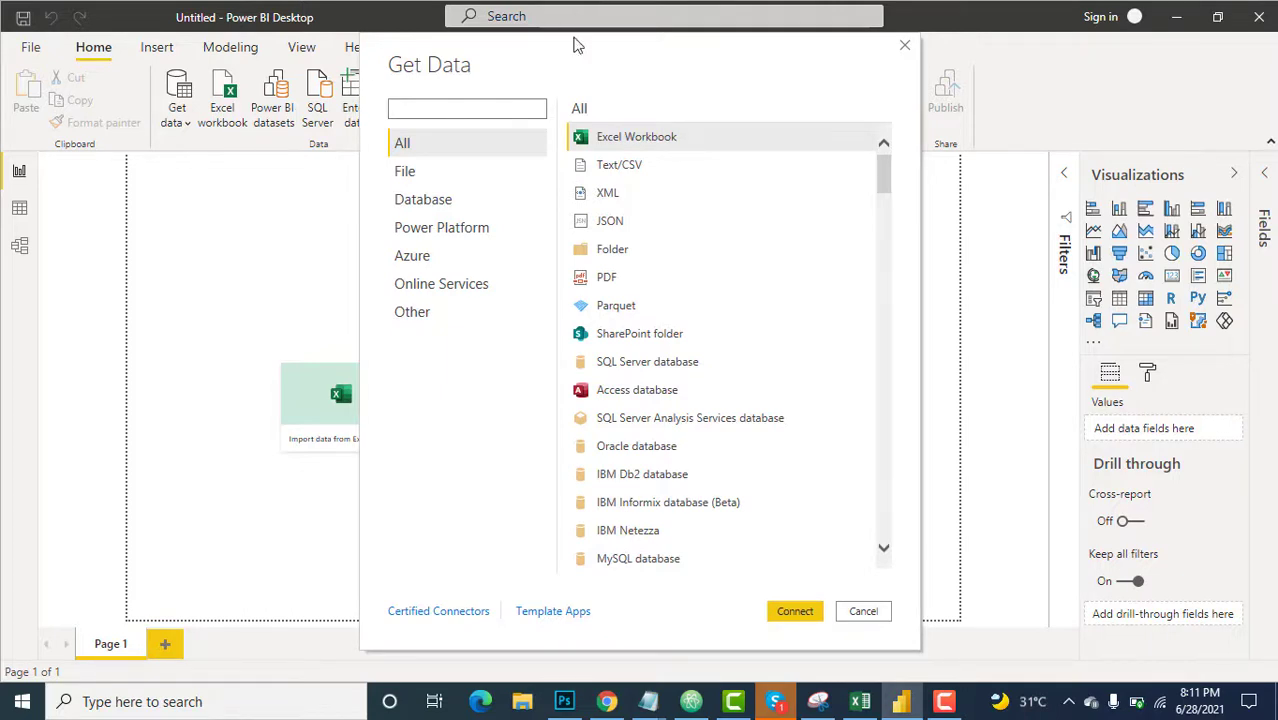
pyautogui.click(630, 144)
pyautogui.doubleClick(630, 144)
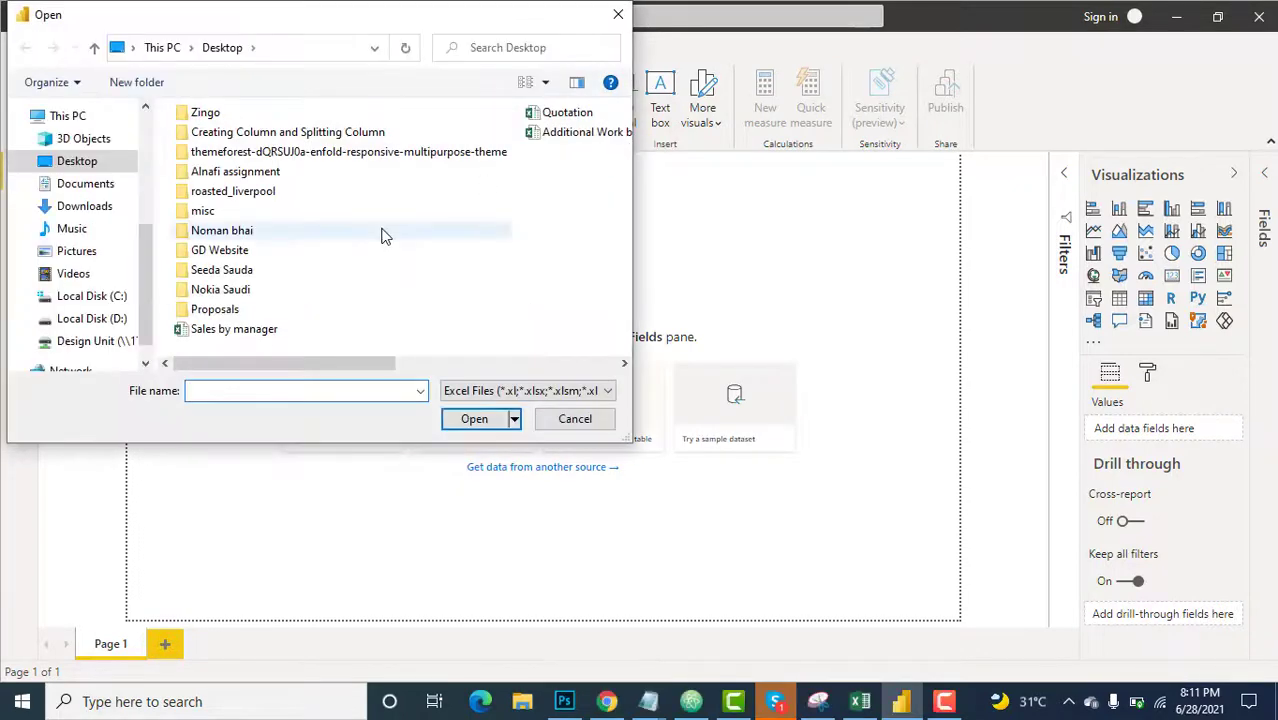
pyautogui.click(257, 332)
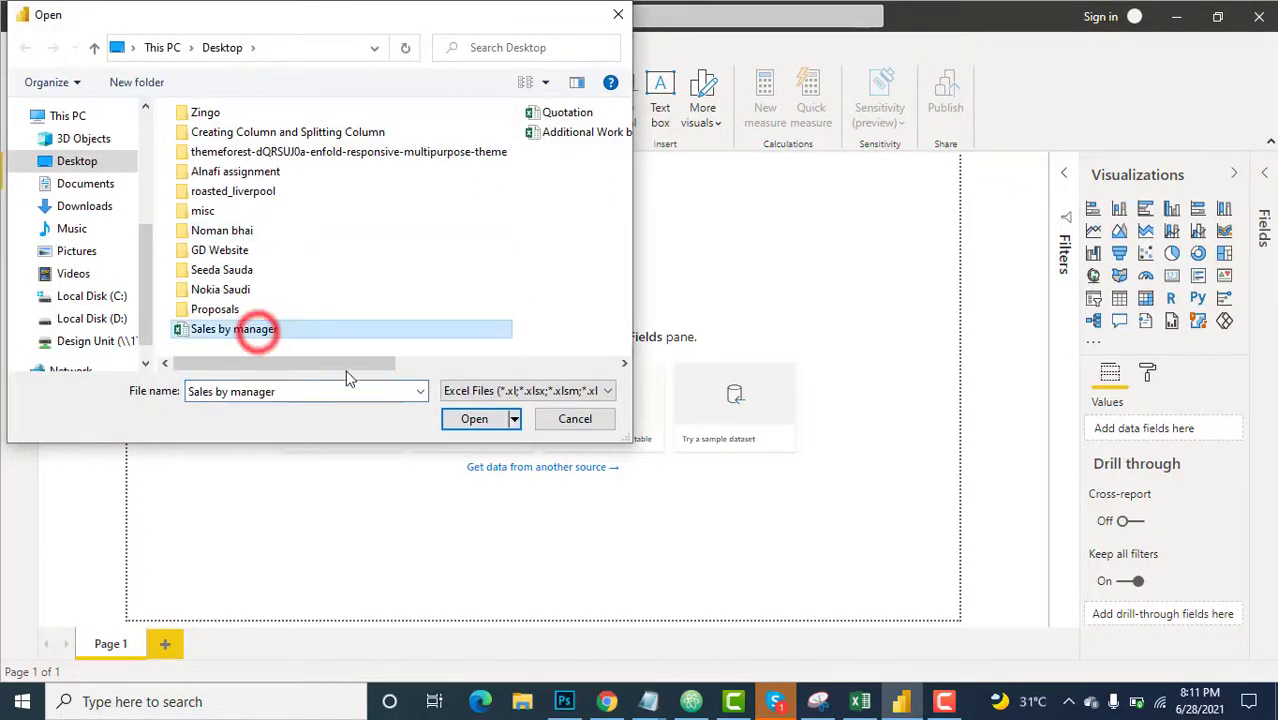
pyautogui.click(472, 419)
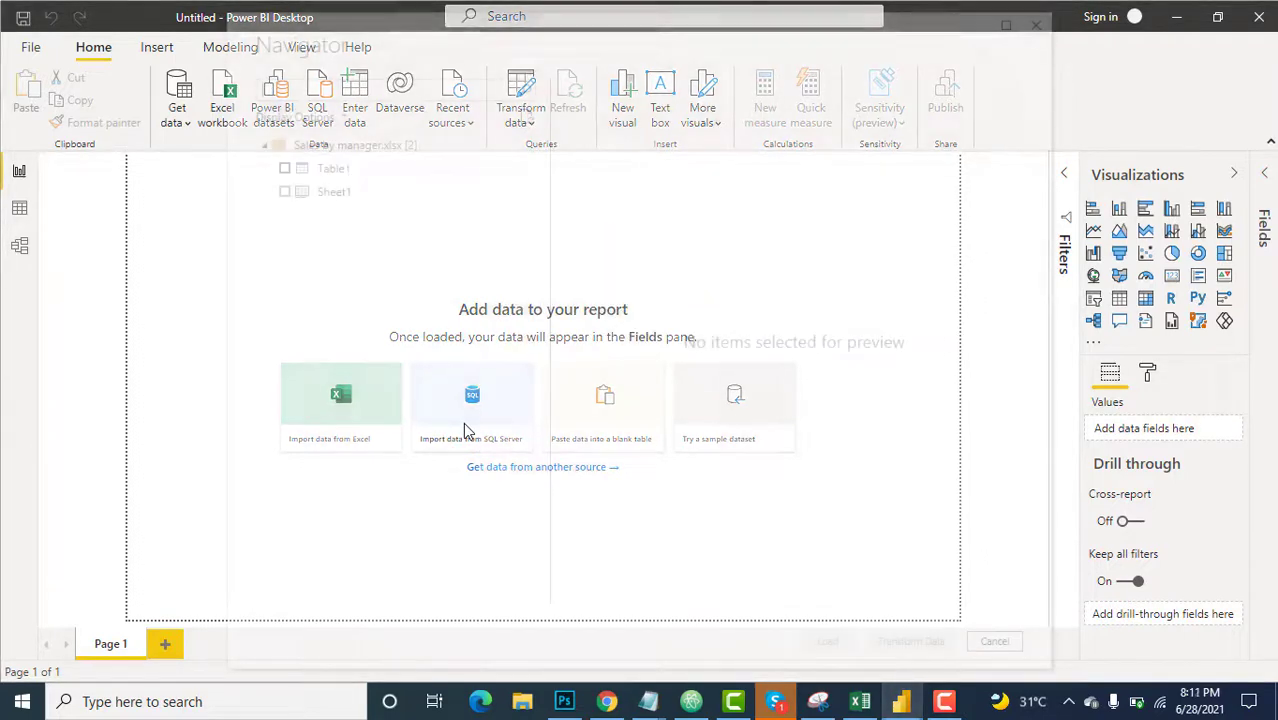
pyautogui.click(318, 194)
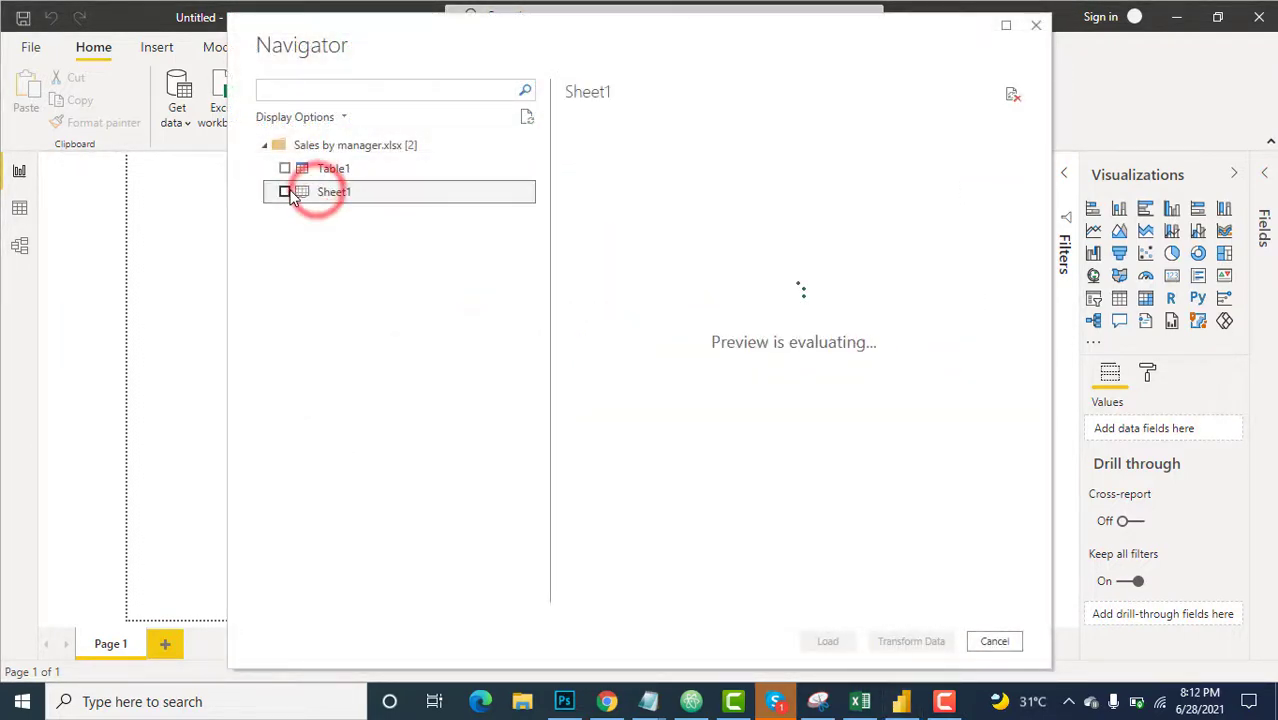
pyautogui.click(285, 191)
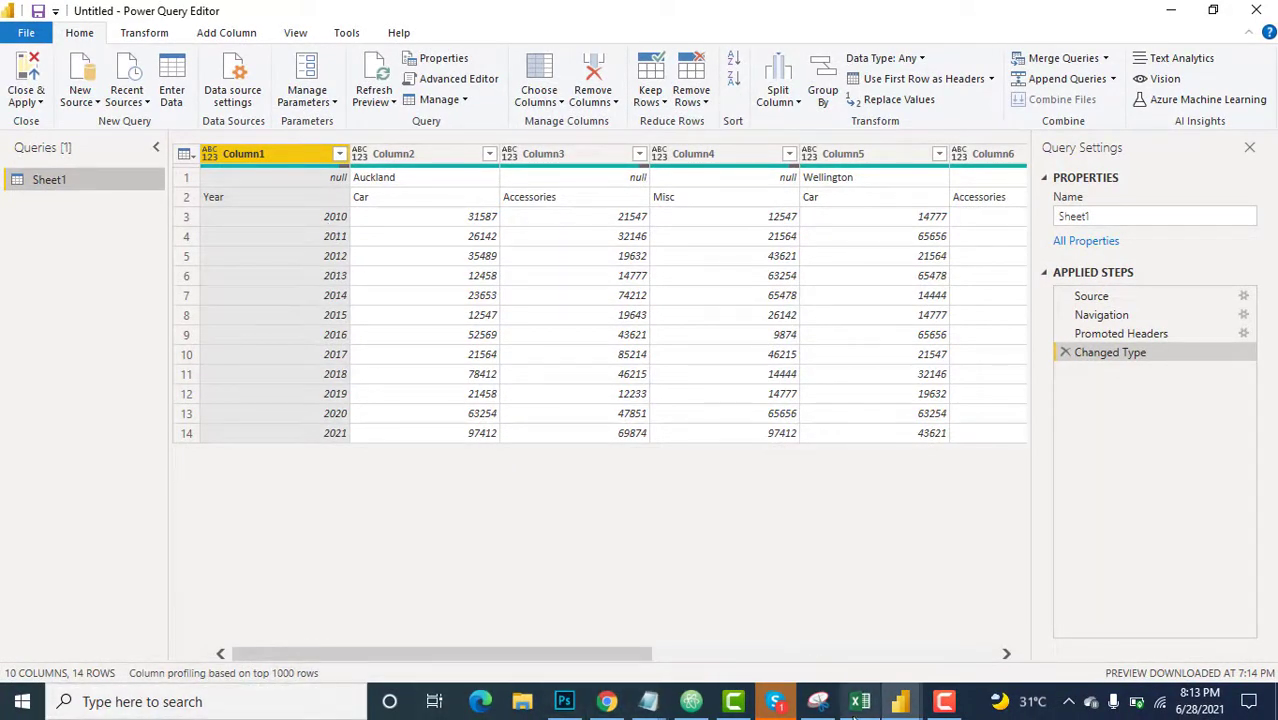
# - Switch to Excel to examine the source sheet's city header row beside Nelson, and return to Power Query Editor
pyautogui.click(857, 710)
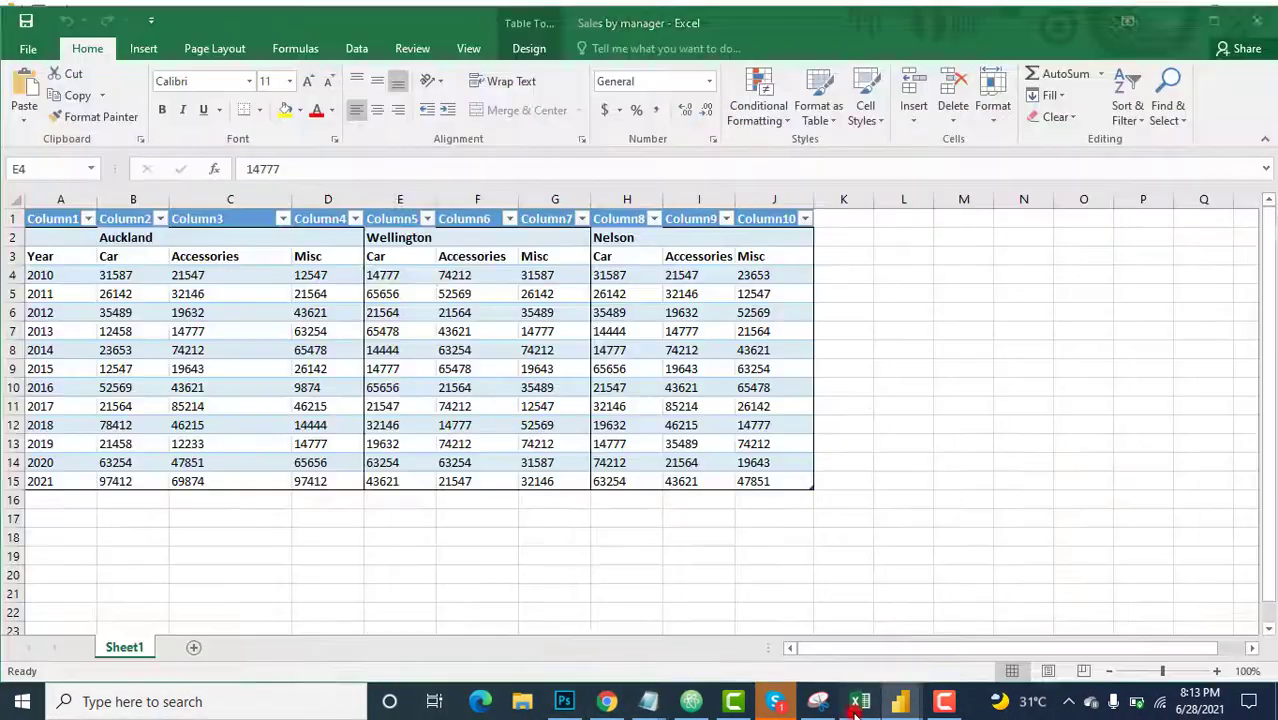
pyautogui.click(690, 239)
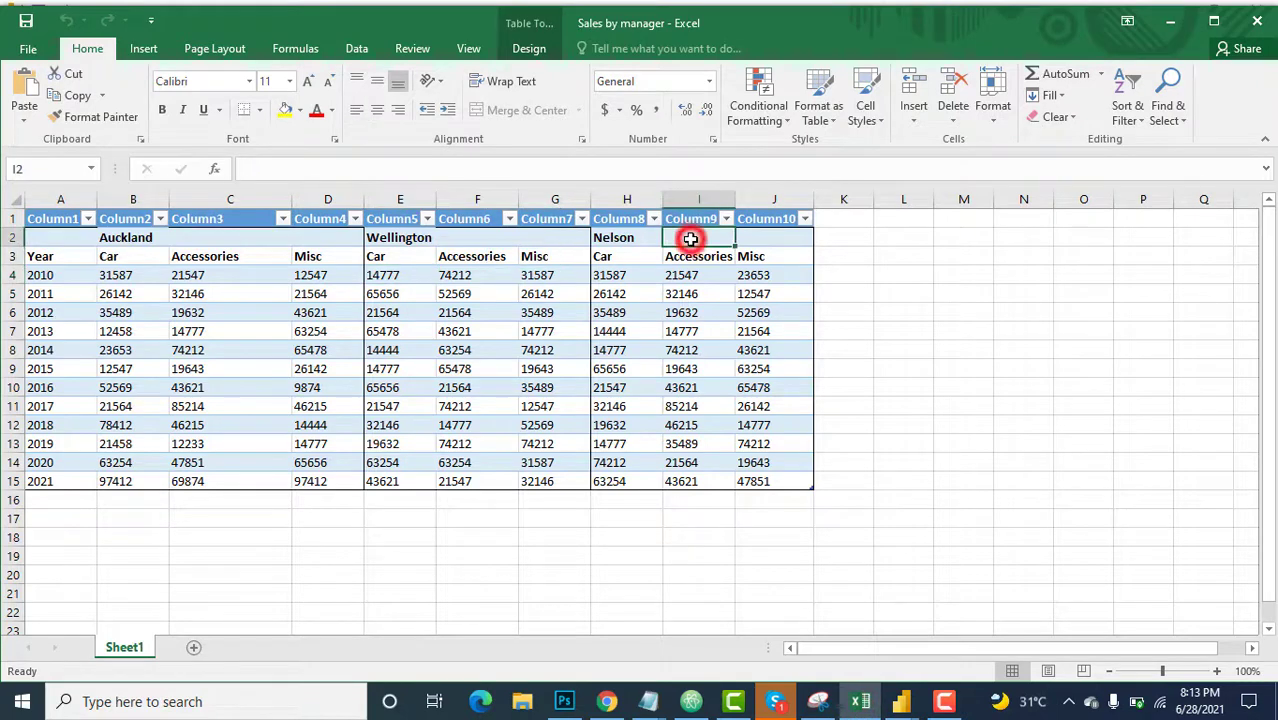
pyautogui.click(1176, 22)
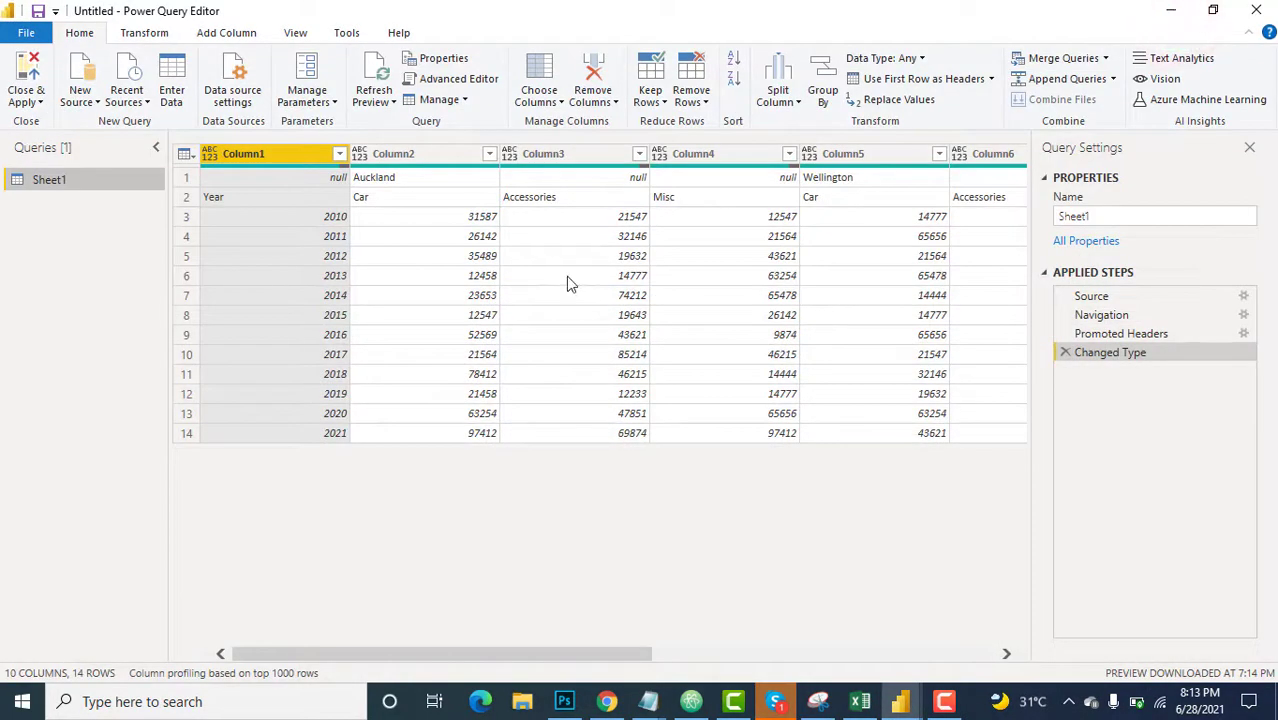
pyautogui.moveTo(428, 176)
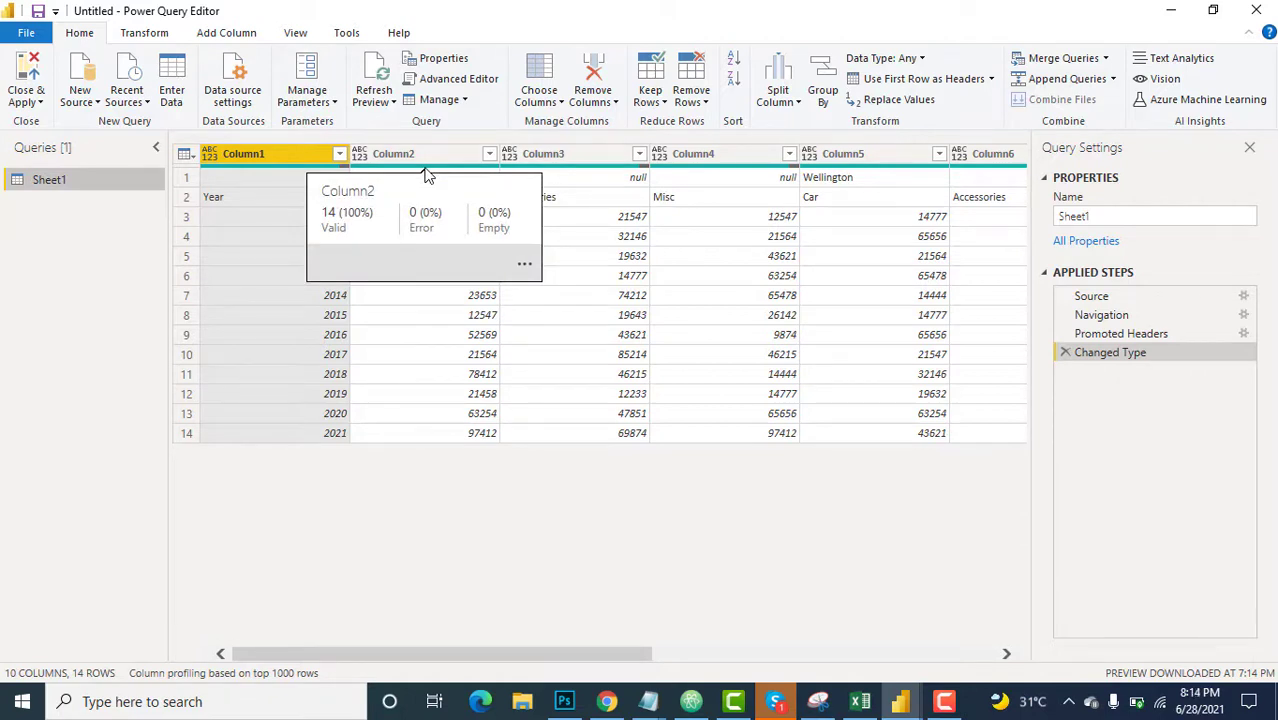
pyautogui.click(474, 448)
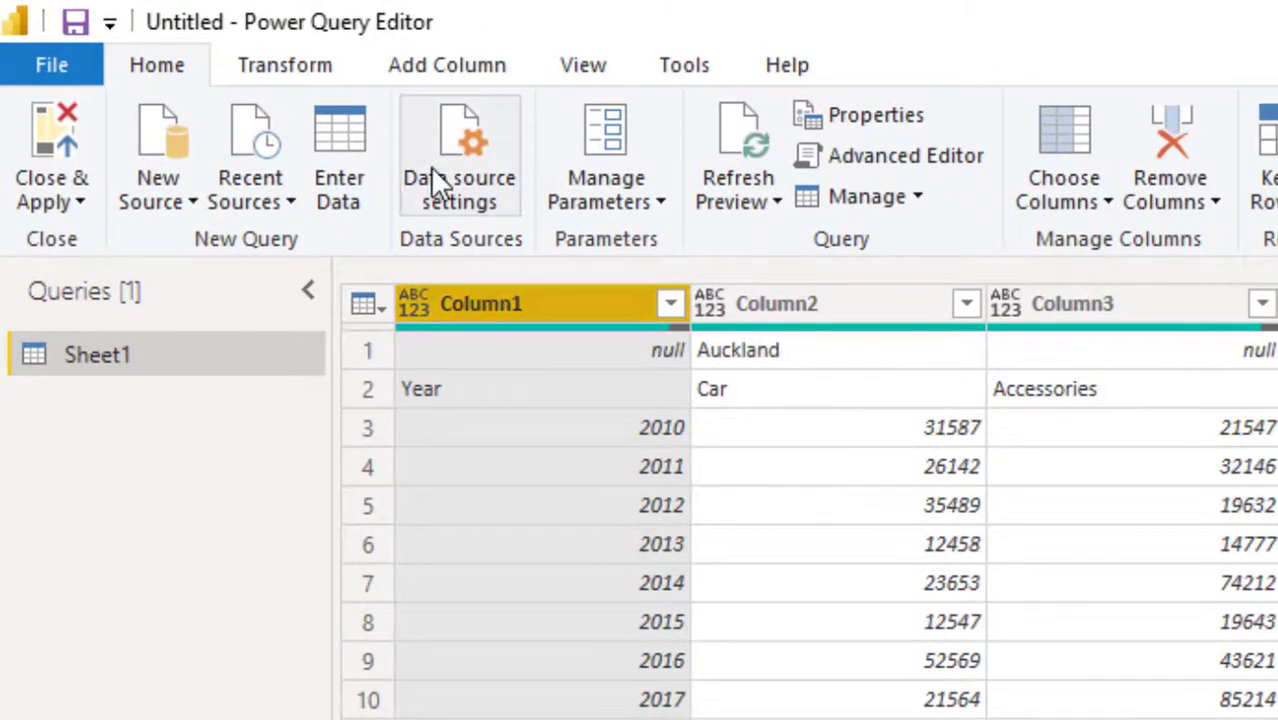
# - Transpose the Sheet1 table and promote its first row to column headers
pyautogui.click(294, 72)
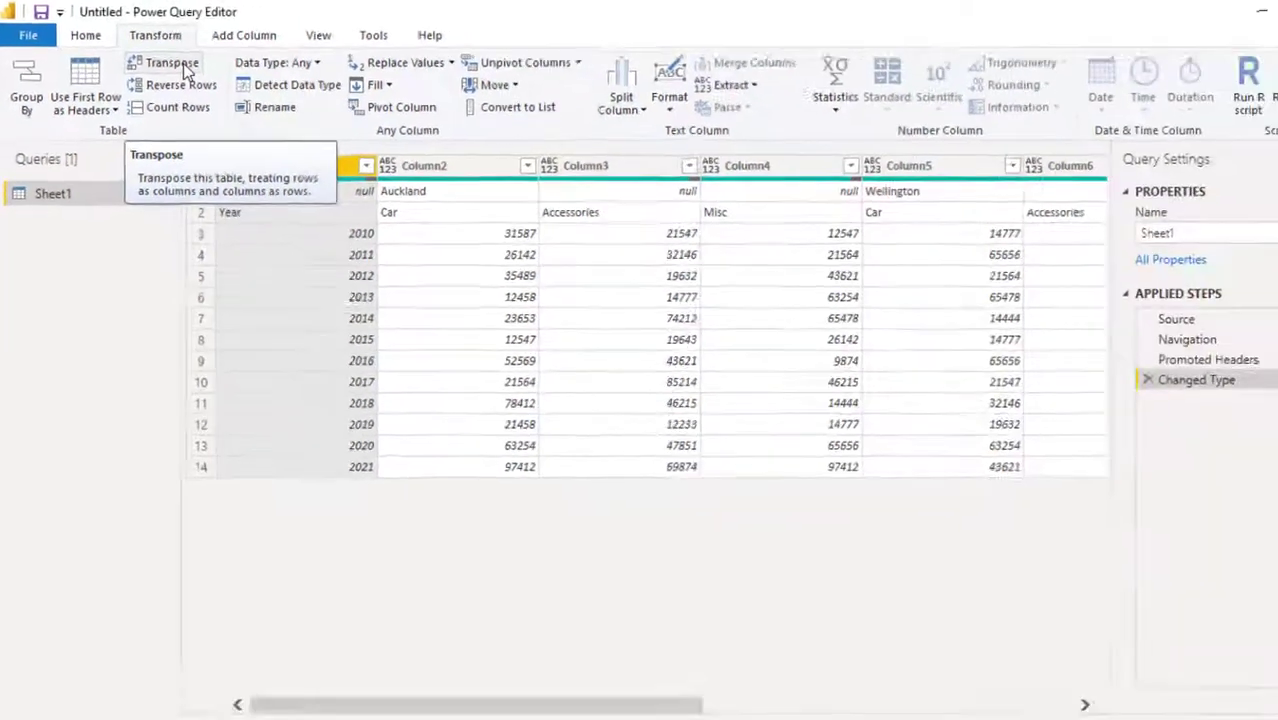
pyautogui.click(336, 114)
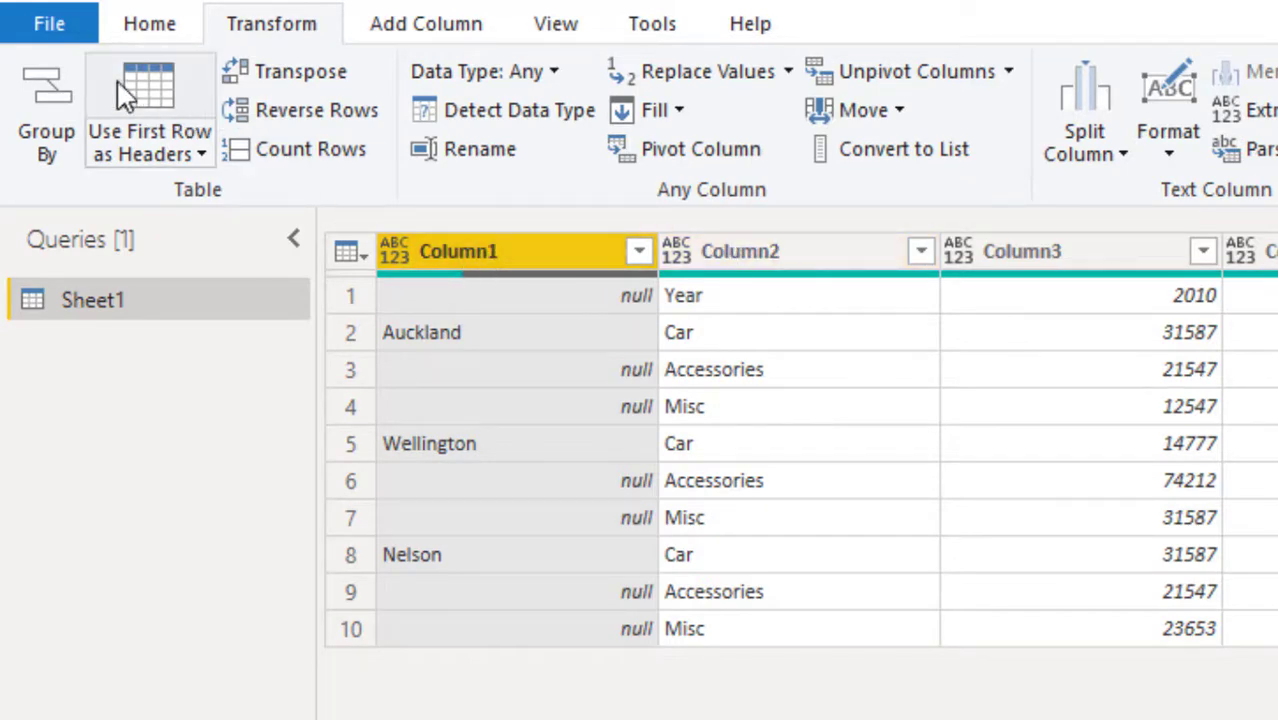
pyautogui.click(146, 100)
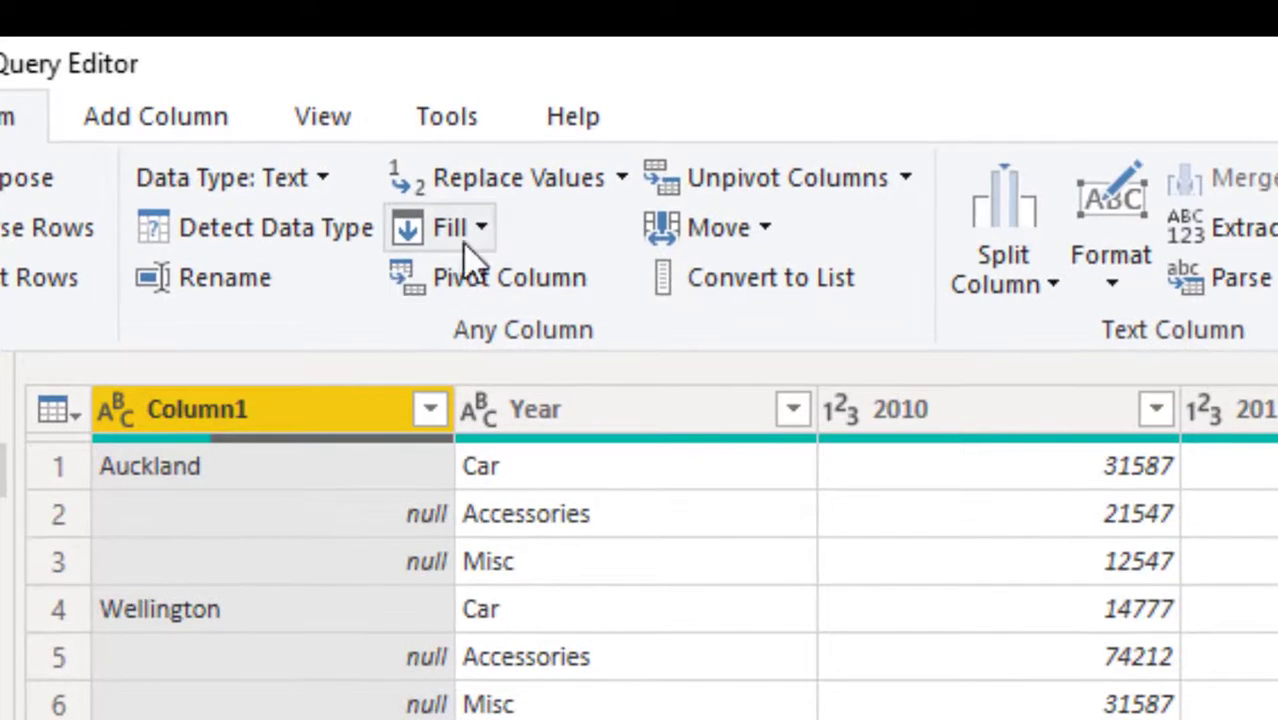
# - Fill the city names down over the null cells in Column1 and rename the column Cities
pyautogui.click(467, 236)
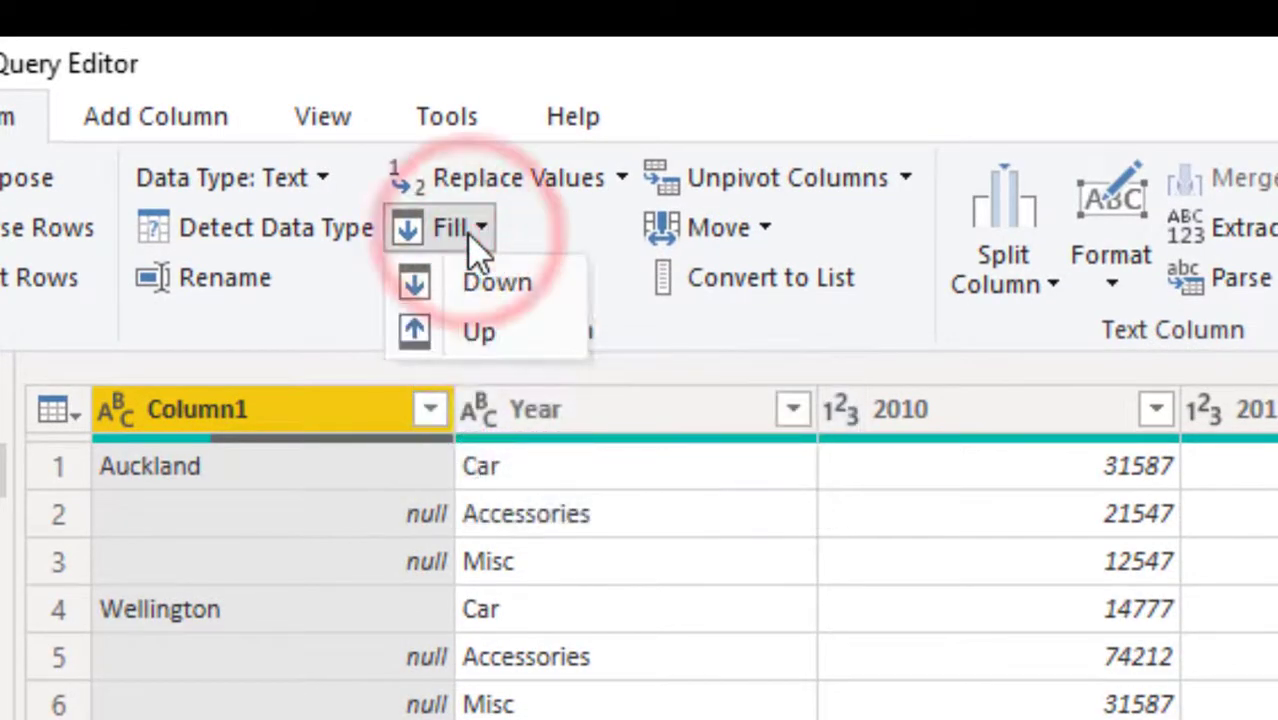
pyautogui.click(497, 283)
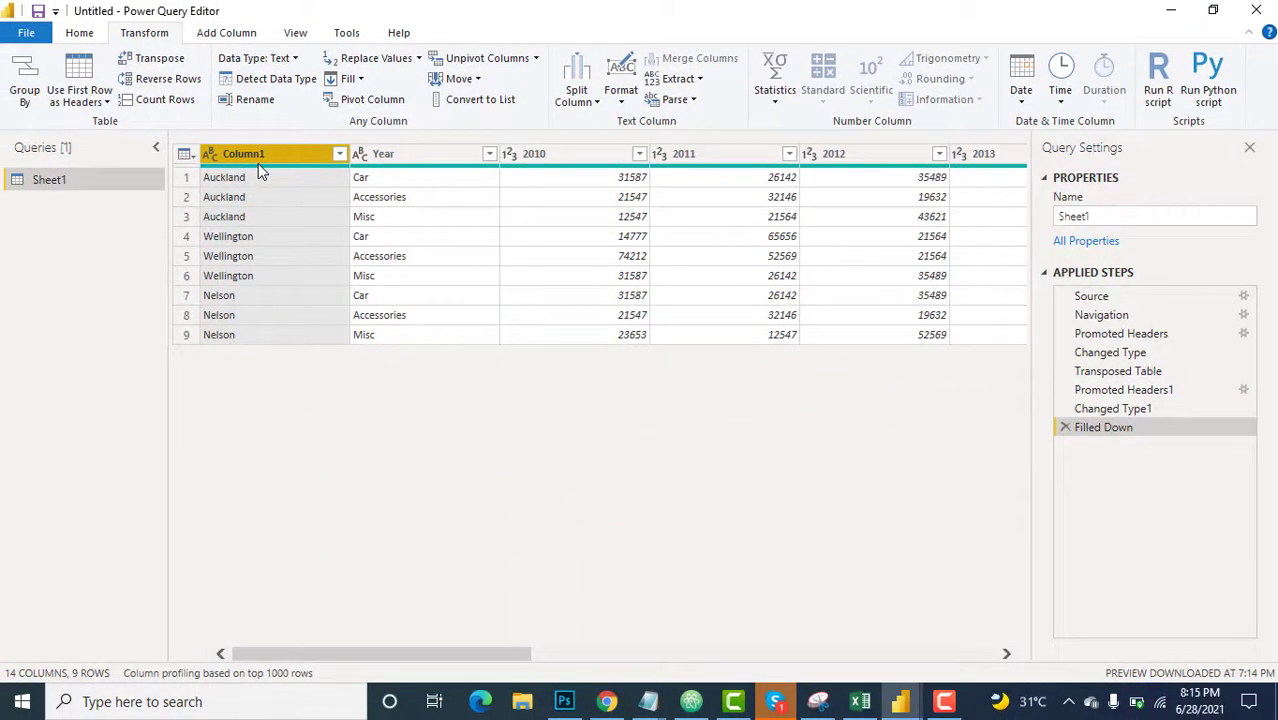
pyautogui.doubleClick(257, 158)
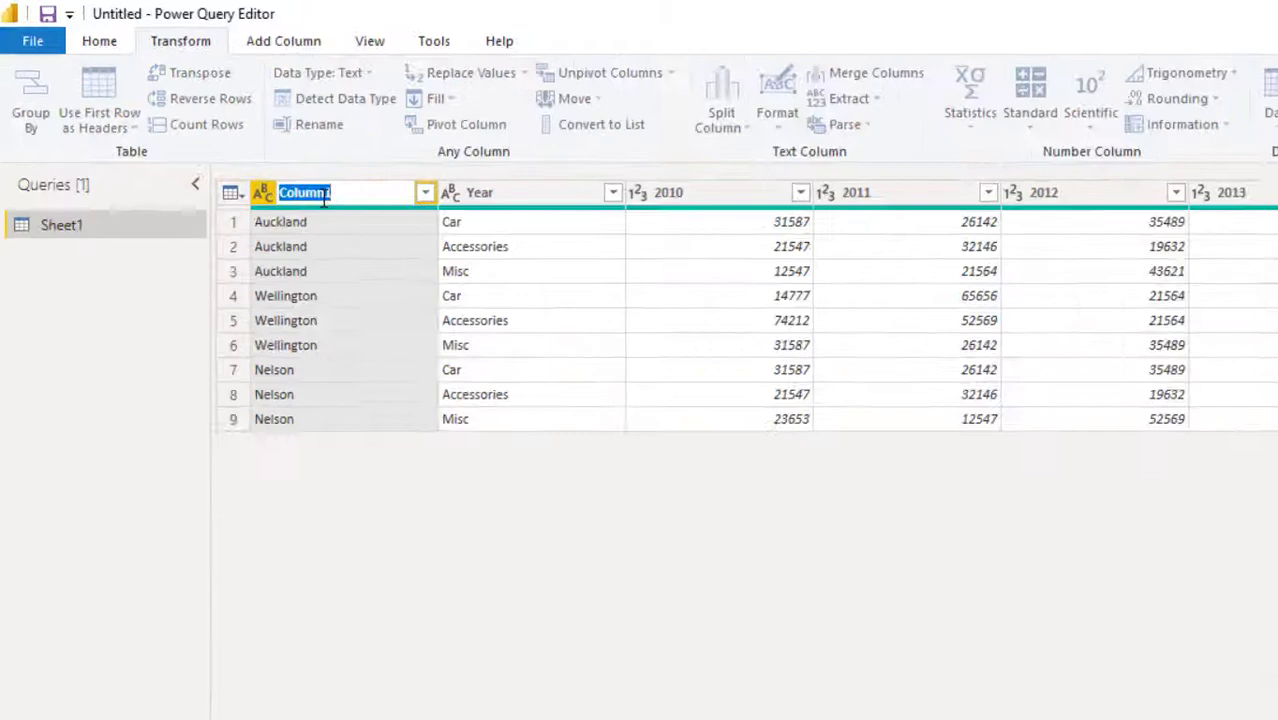
pyautogui.write('C')
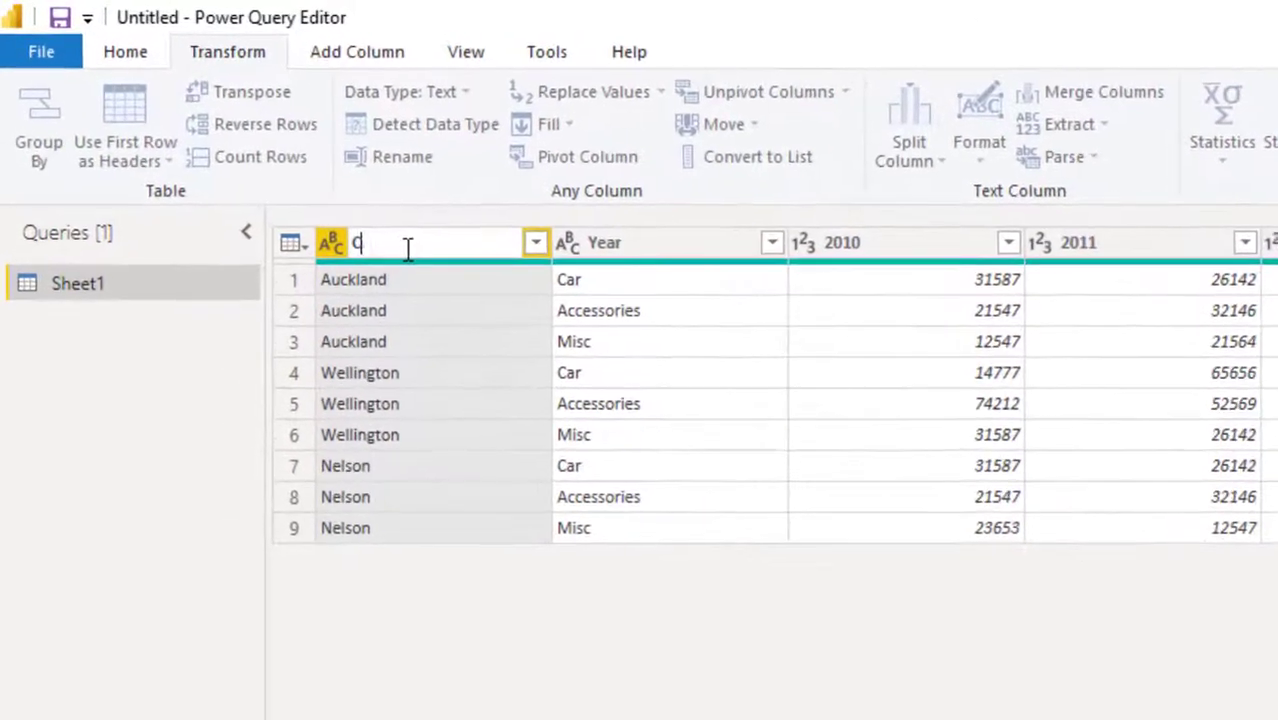
pyautogui.write('ities')
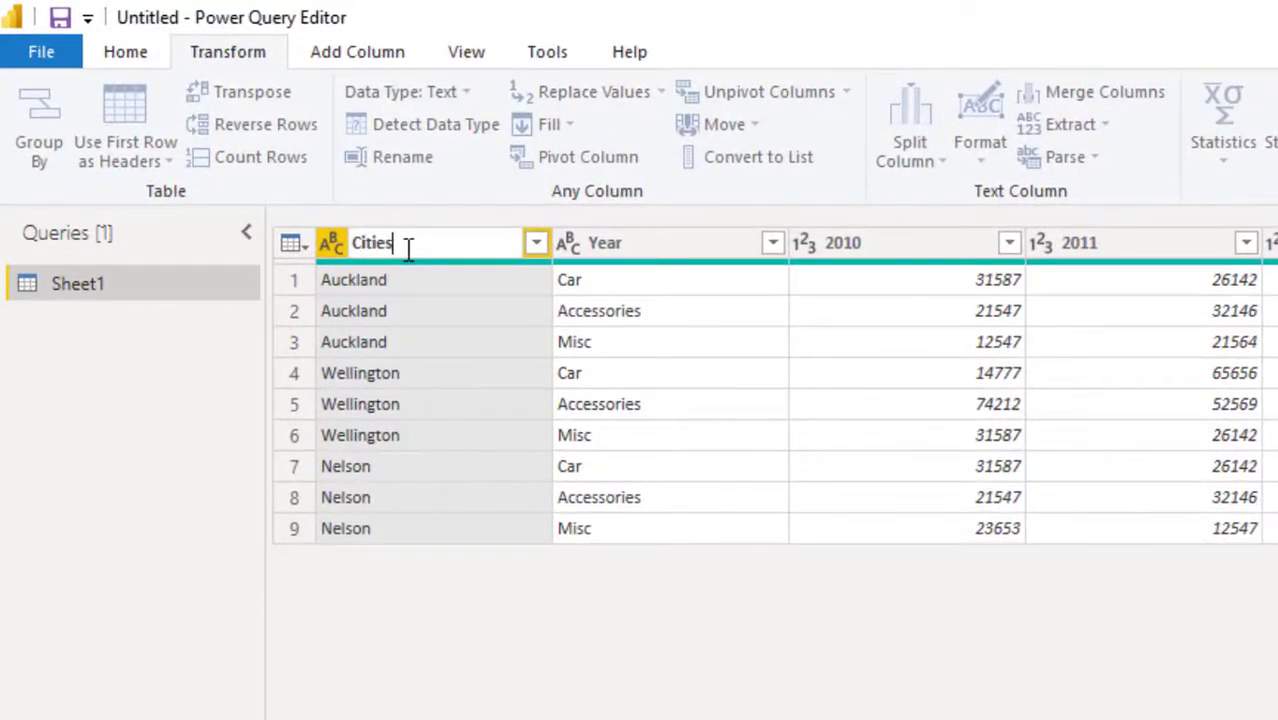
pyautogui.press('Return')
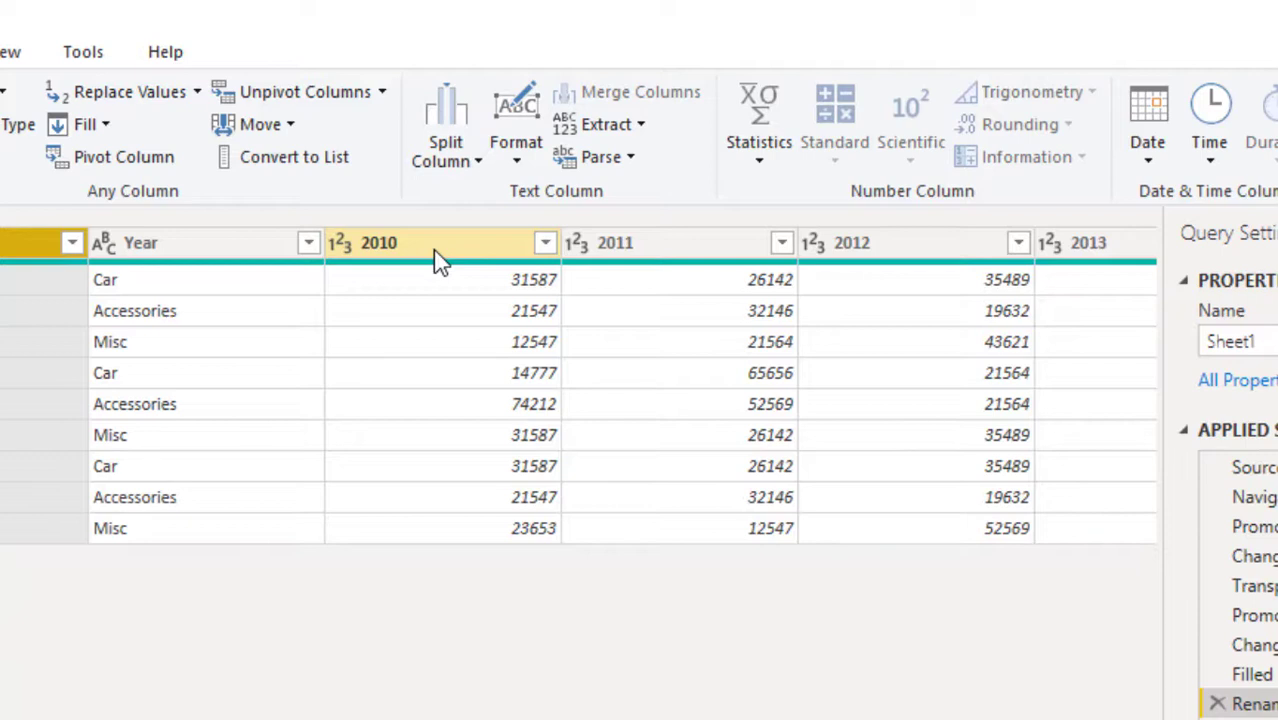
# - Unpivot all the year columns from 2010 through 2021
pyautogui.moveTo(506, 268)
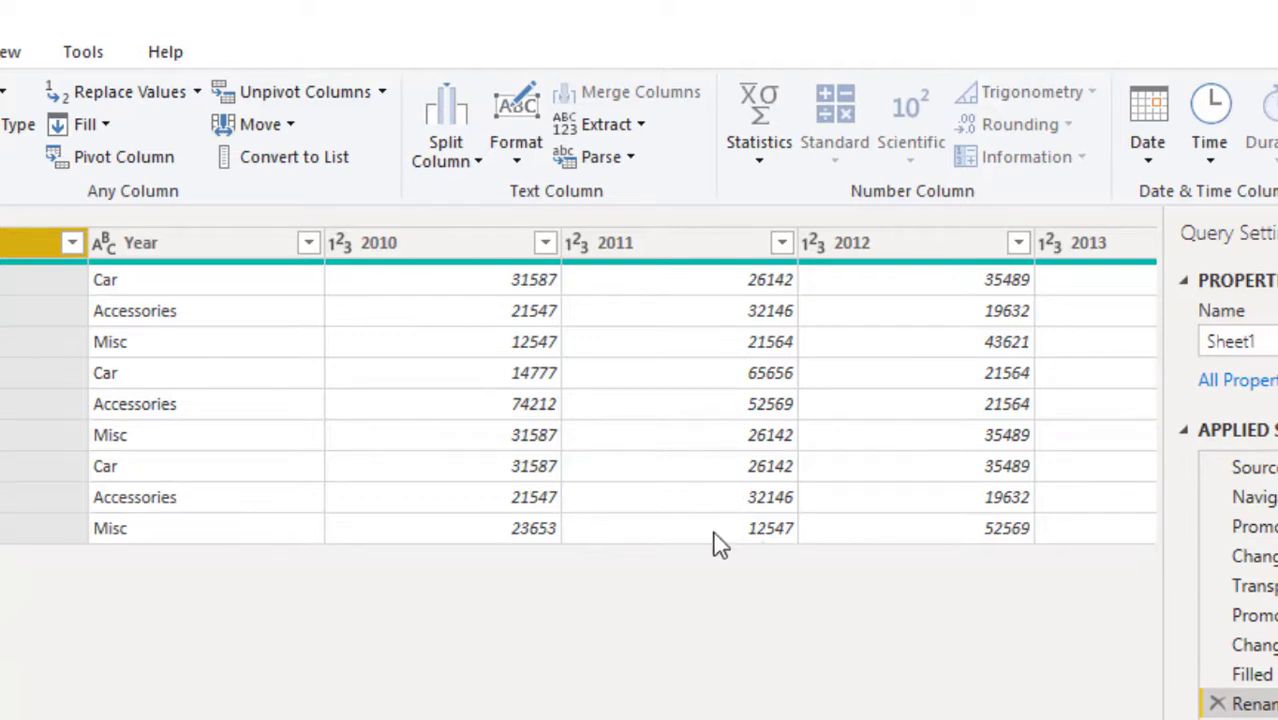
pyautogui.click(399, 245)
pyautogui.hotkey('shift', 'Right')
pyautogui.hotkey('shift', 'Right')
pyautogui.hotkey('shift', 'Right')
pyautogui.hotkey('shift', 'Right')
pyautogui.hotkey('shift', 'Right')
pyautogui.hotkey('shift', 'Right')
pyautogui.hotkey('shift', 'Right')
pyautogui.hotkey('shift', 'Right')
pyautogui.hotkey('shift', 'Right')
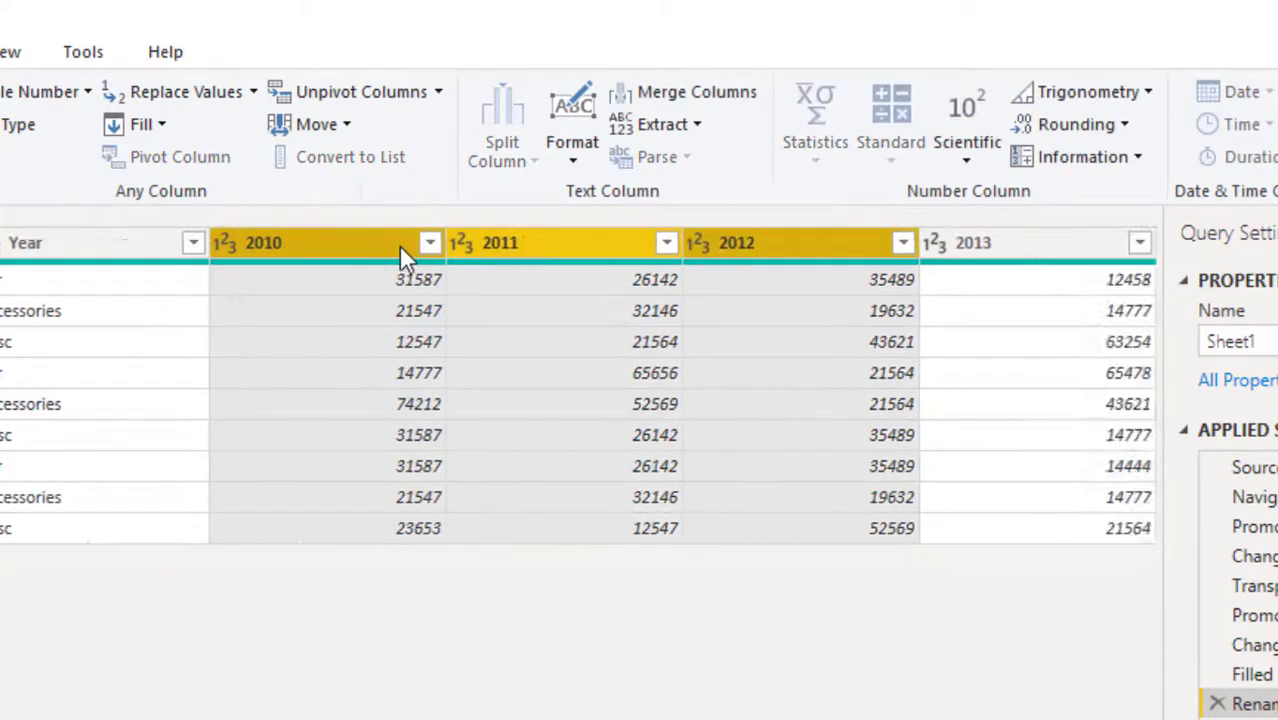
pyautogui.hotkey('shift', 'Right')
pyautogui.hotkey('shift', 'Right')
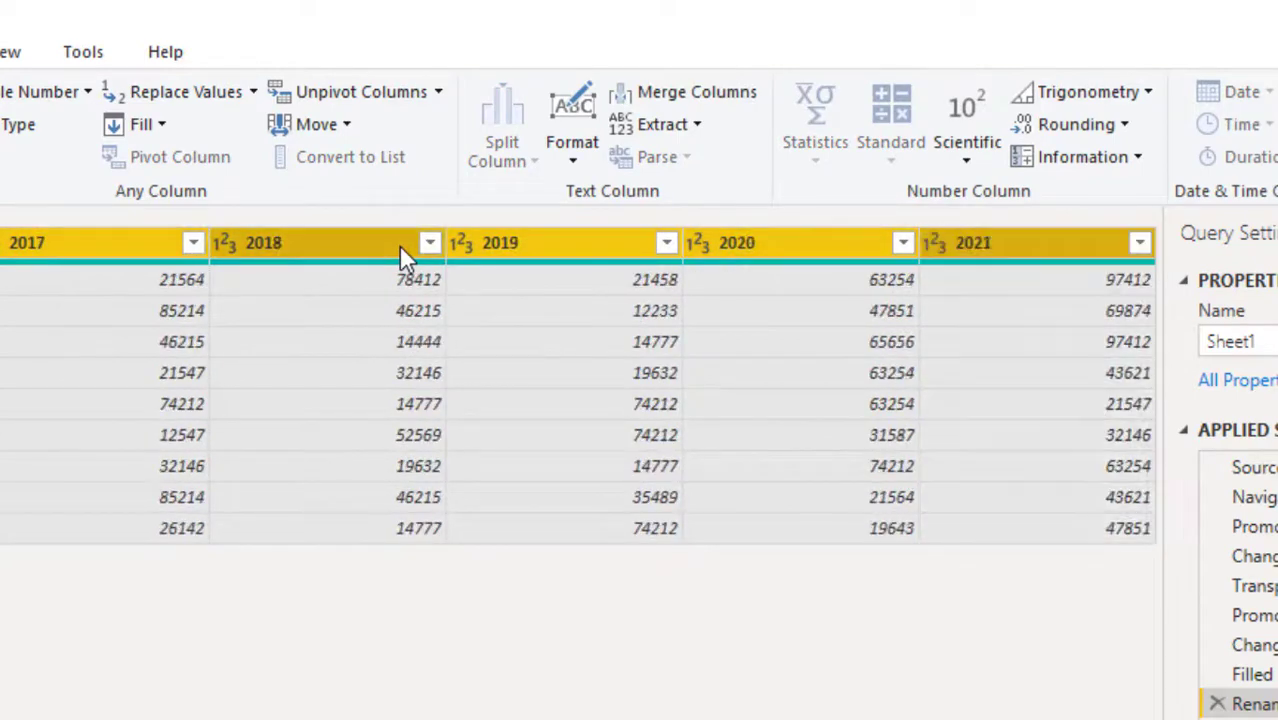
pyautogui.click(372, 90)
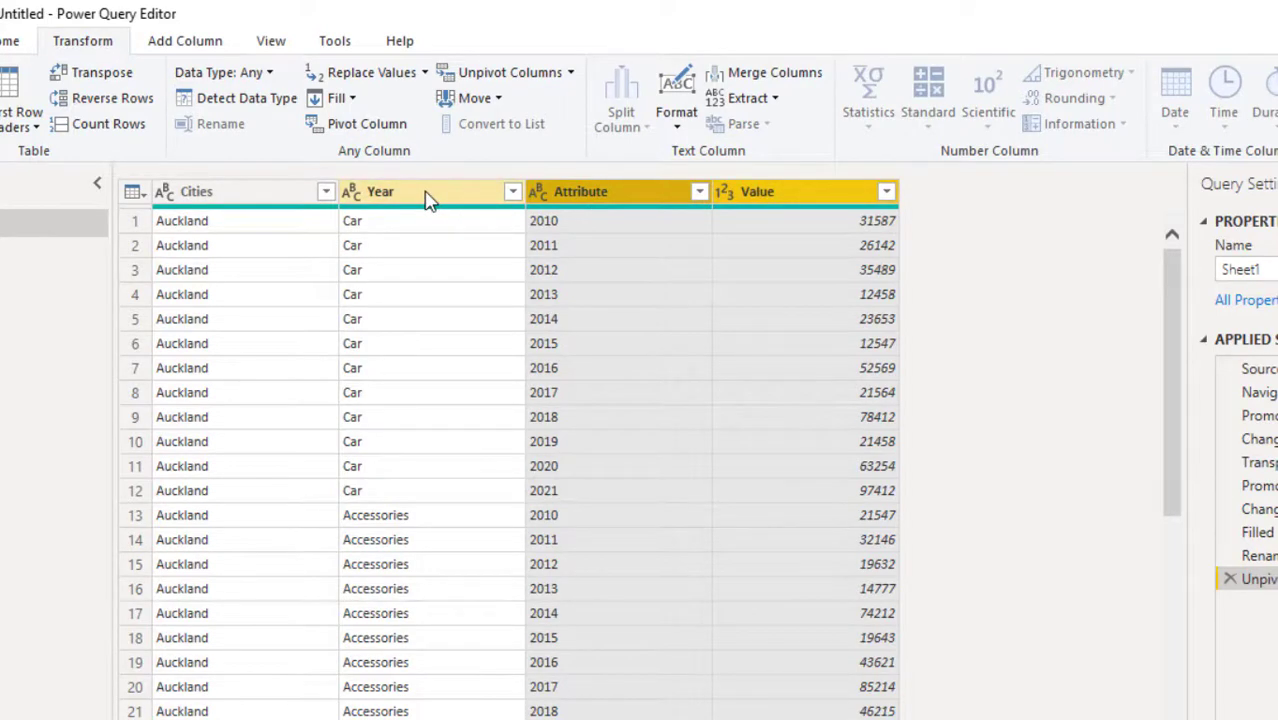
# - Rename the Year column, which holds Car, Accessories and Misc, as Categories
pyautogui.click(385, 192)
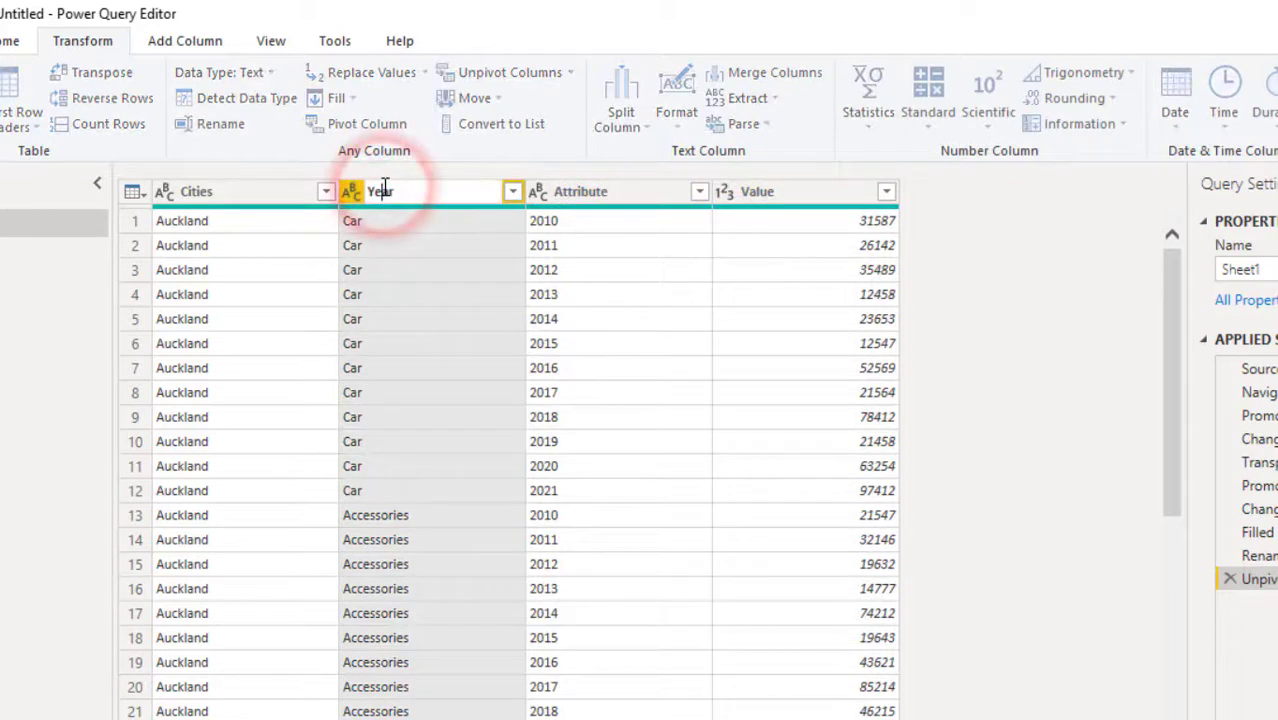
pyautogui.doubleClick(385, 191)
pyautogui.write('Categ')
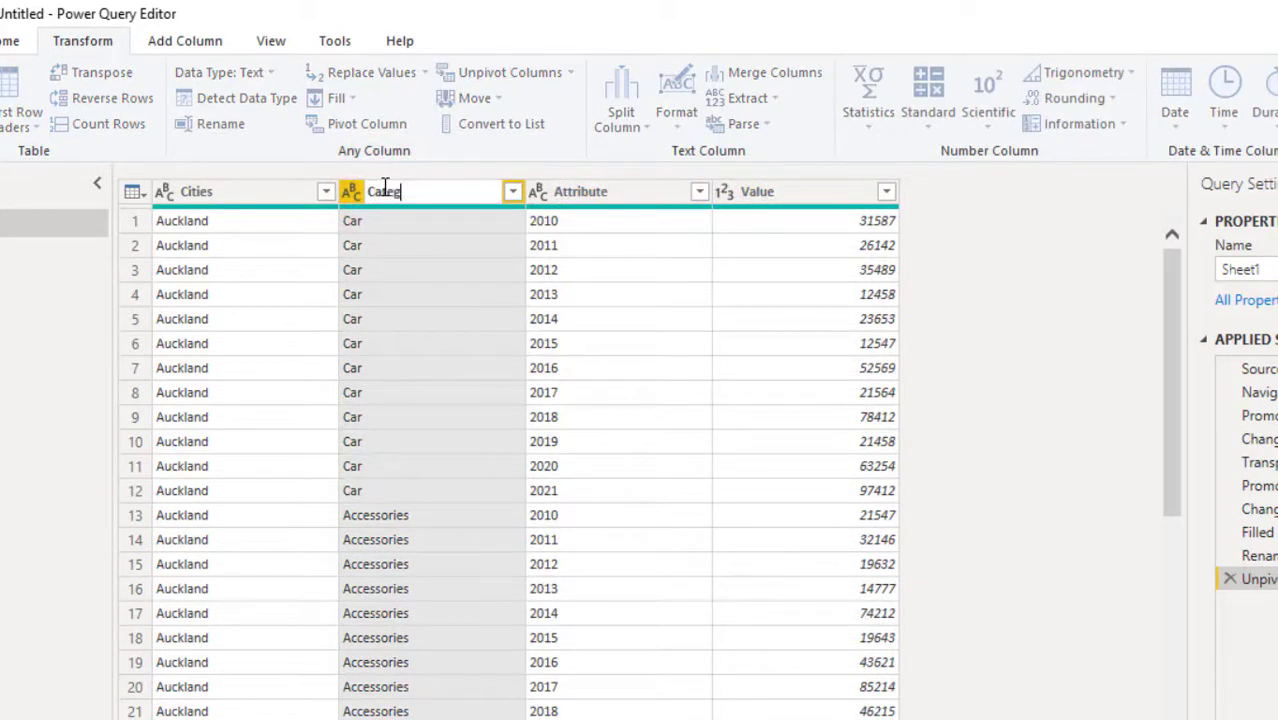
pyautogui.write('ories')
pyautogui.press('Return')
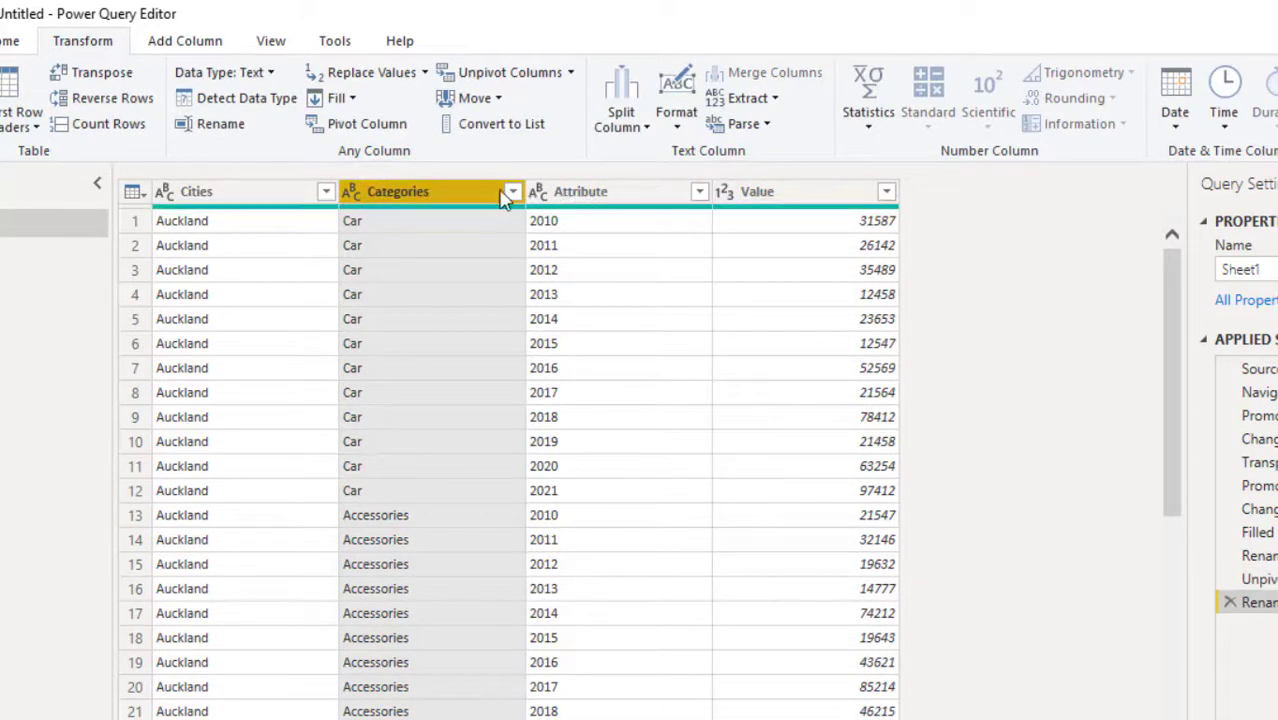
# - Rename the Attribute column as Years
pyautogui.doubleClick(567, 191)
pyautogui.write('Ye')
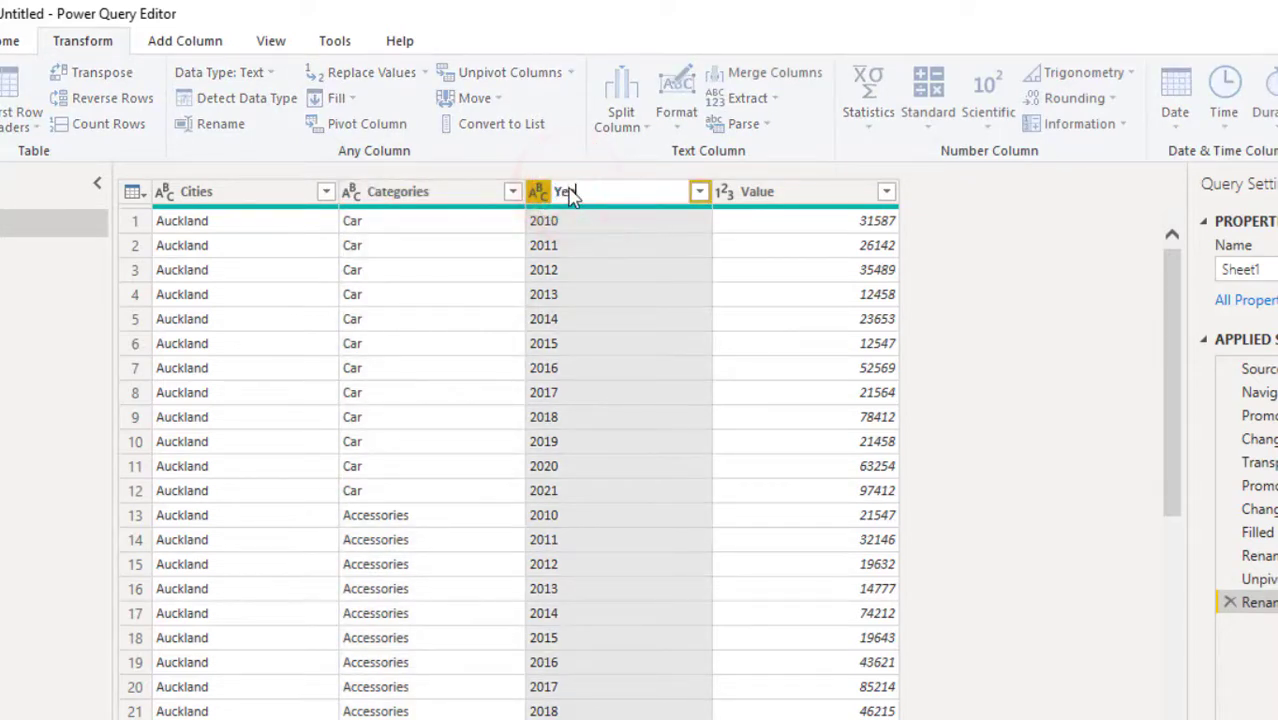
pyautogui.write('ars')
pyautogui.press('Return')
# - Rename the Value column as Revenue
pyautogui.click(760, 192)
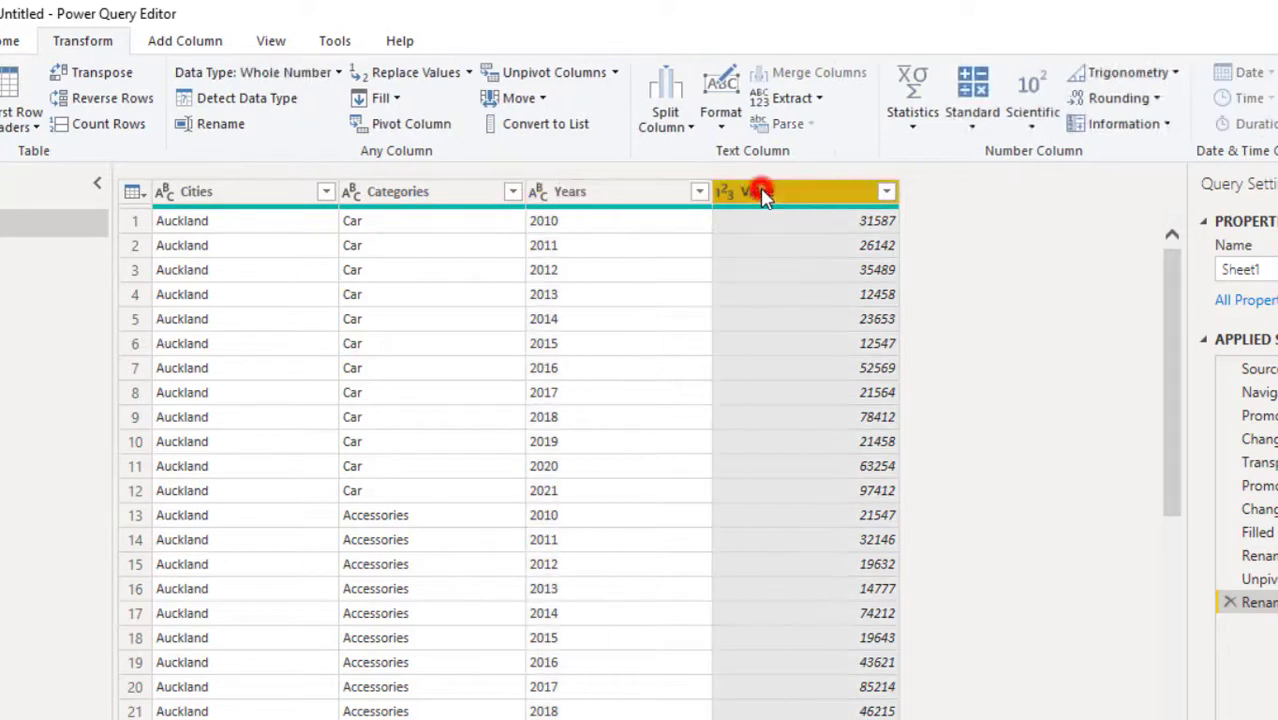
pyautogui.doubleClick(762, 193)
pyautogui.write('Rev')
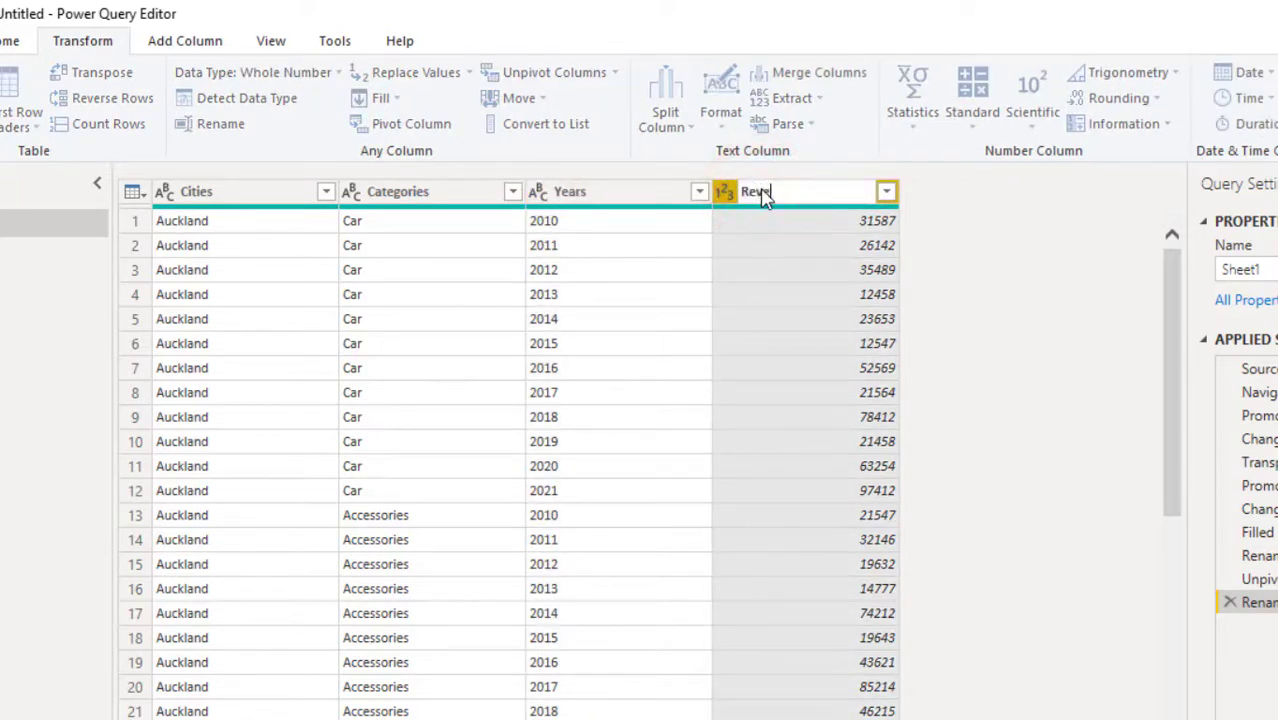
pyautogui.write('enue')
pyautogui.press('Return')
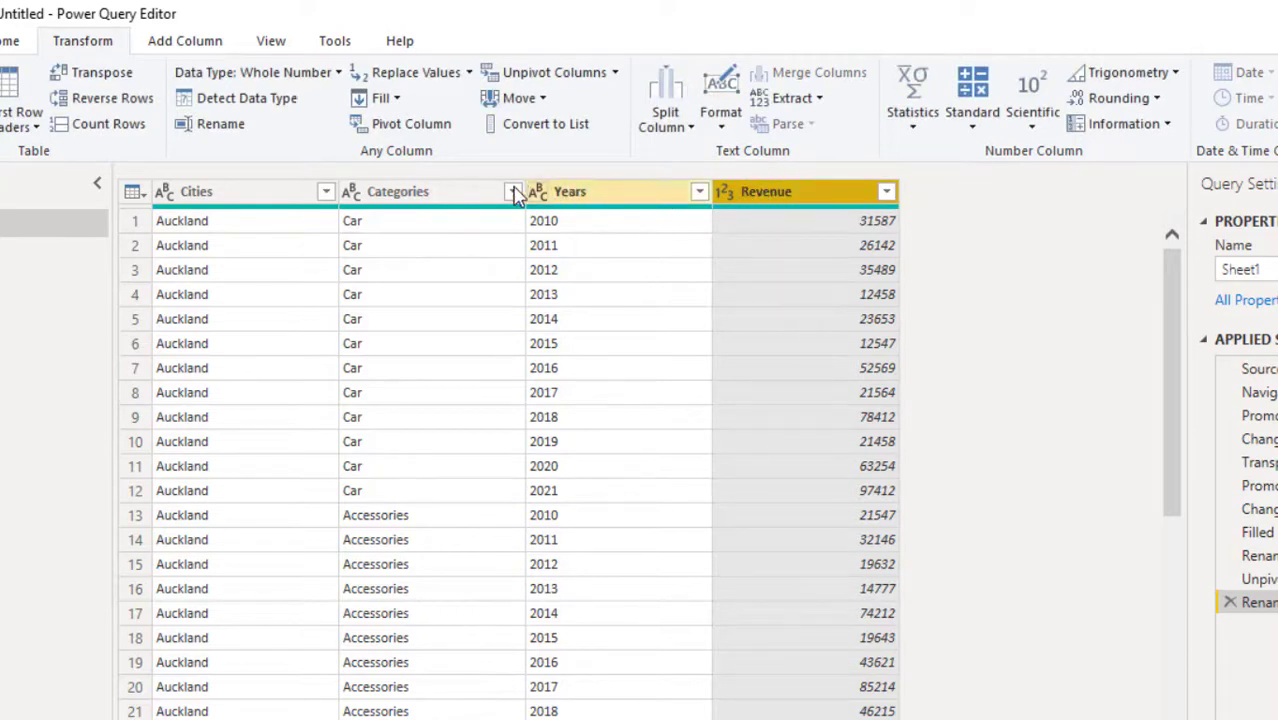
# - Set the Revenue column's data type to Fixed decimal number and the Years column's to Whole Number
pyautogui.click(731, 191)
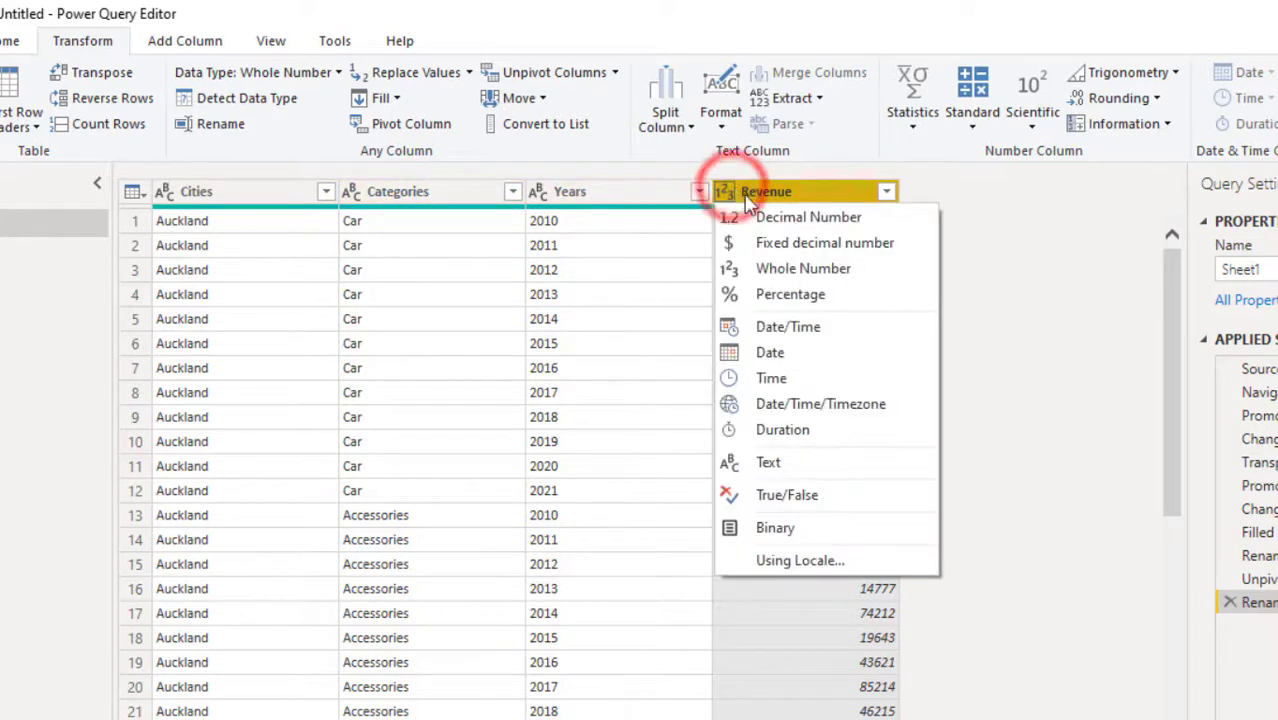
pyautogui.click(781, 246)
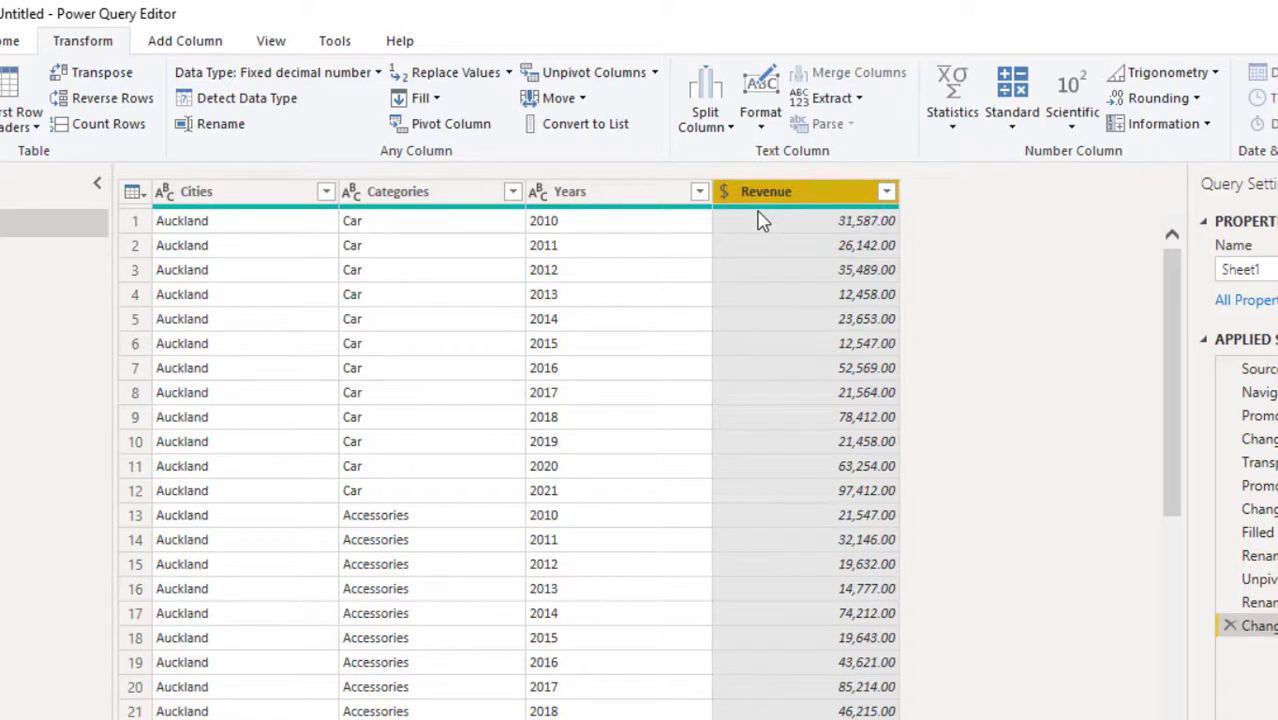
pyautogui.click(537, 191)
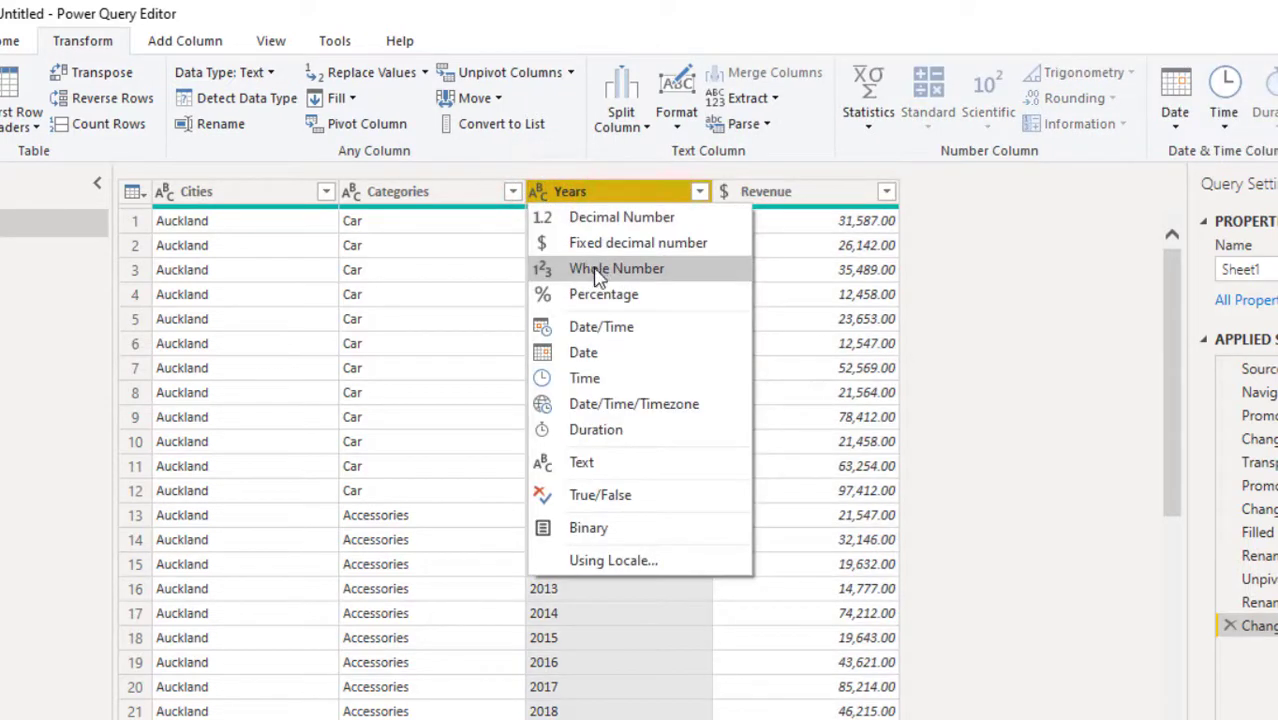
pyautogui.click(597, 270)
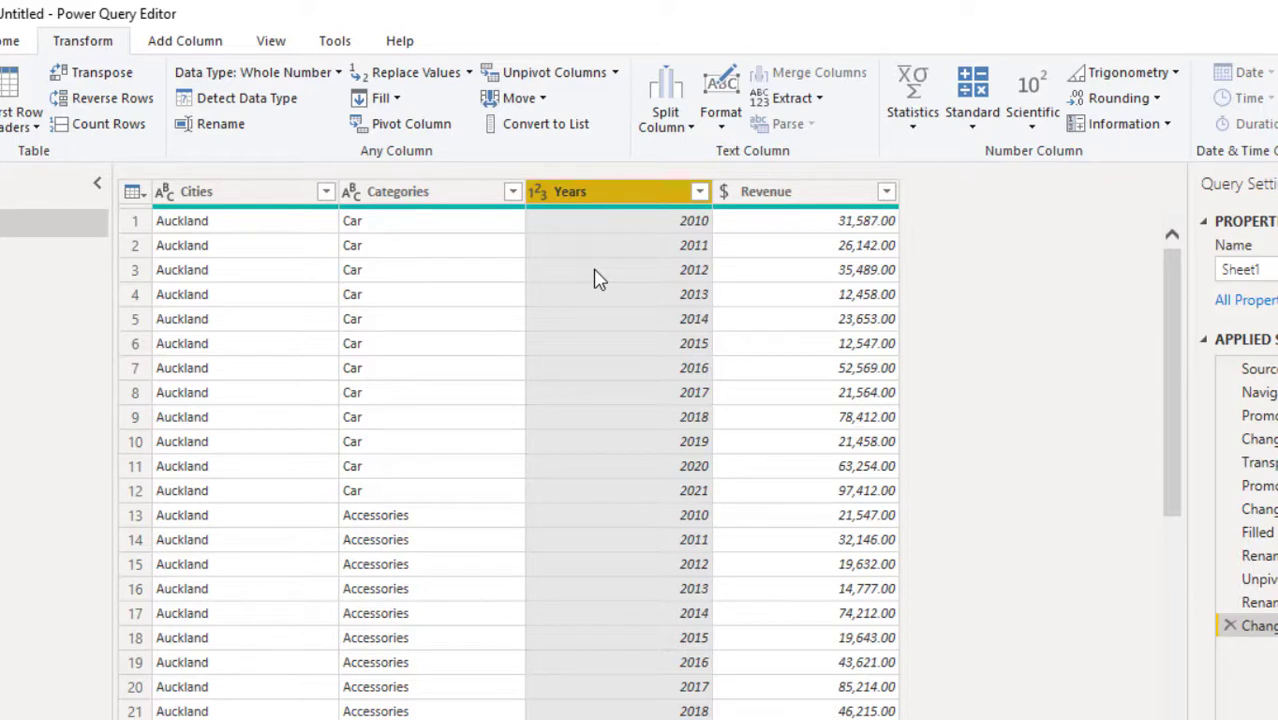
# - Look through the reshaped rows, and close the query editor with the changes applied to the report
pyautogui.scroll(-8, 418, 566)
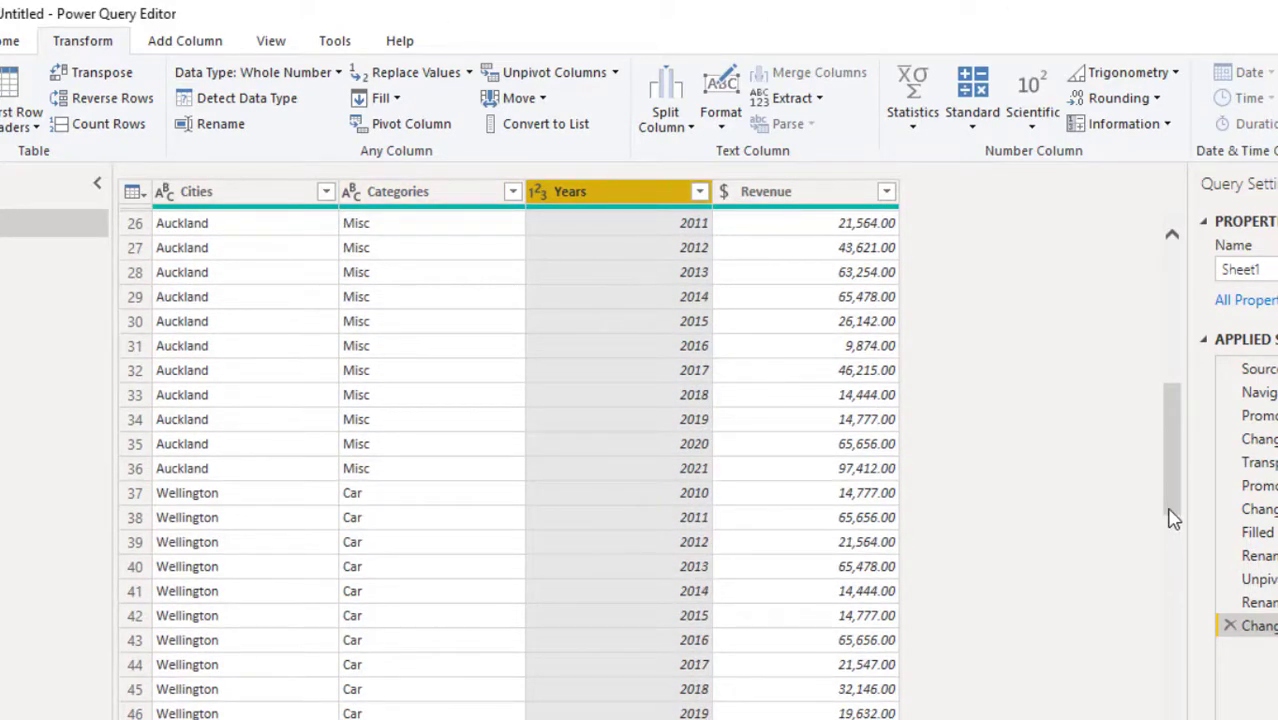
pyautogui.moveTo(1170, 504); pyautogui.dragTo(1170, 300)
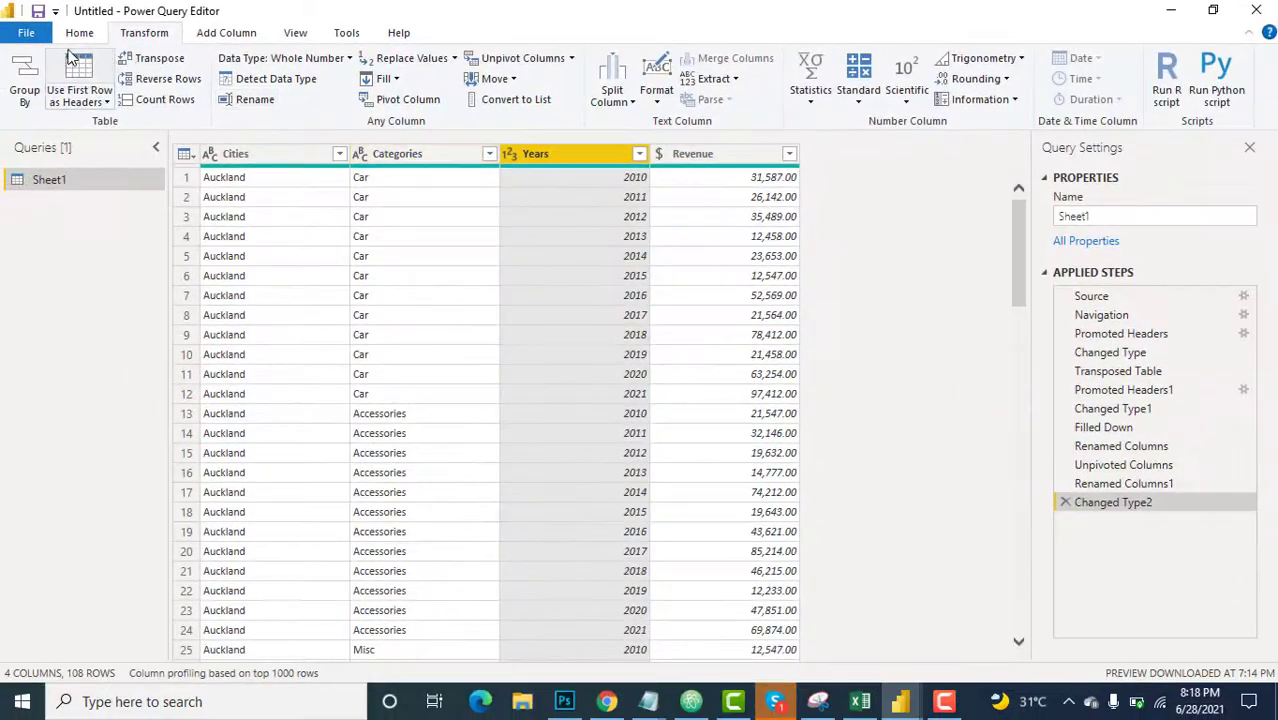
pyautogui.click(77, 30)
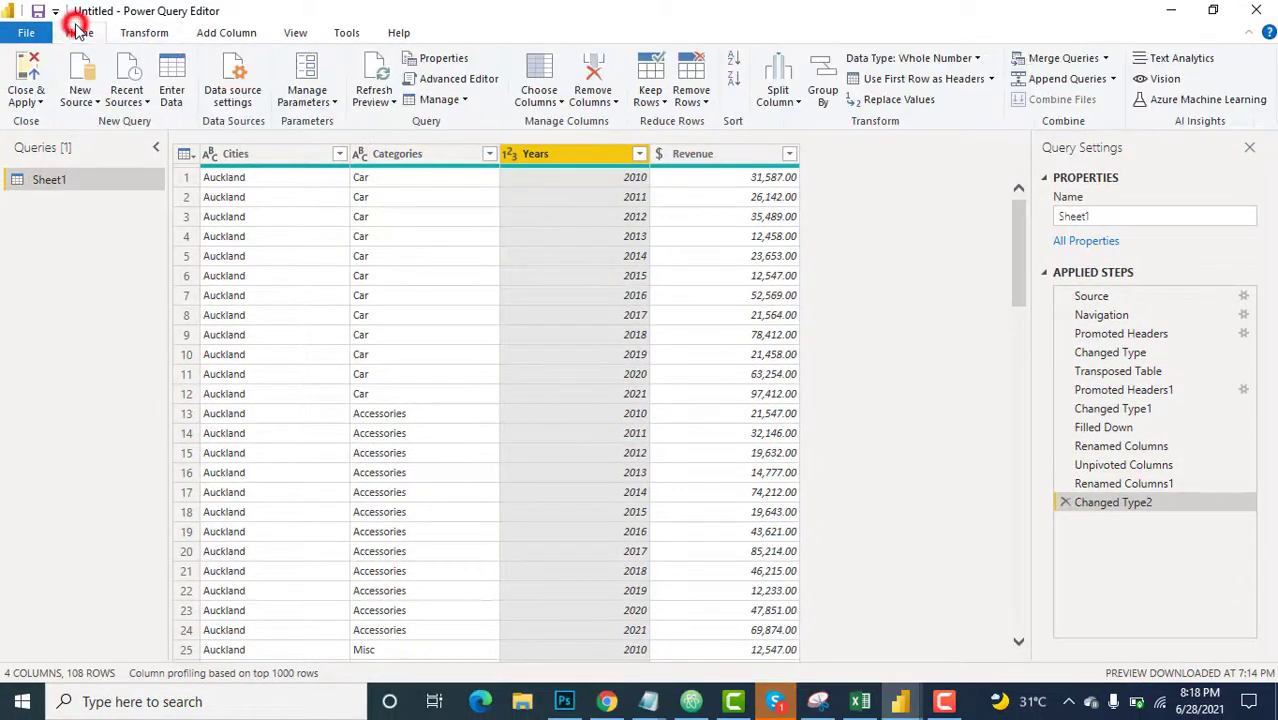
pyautogui.click(34, 68)
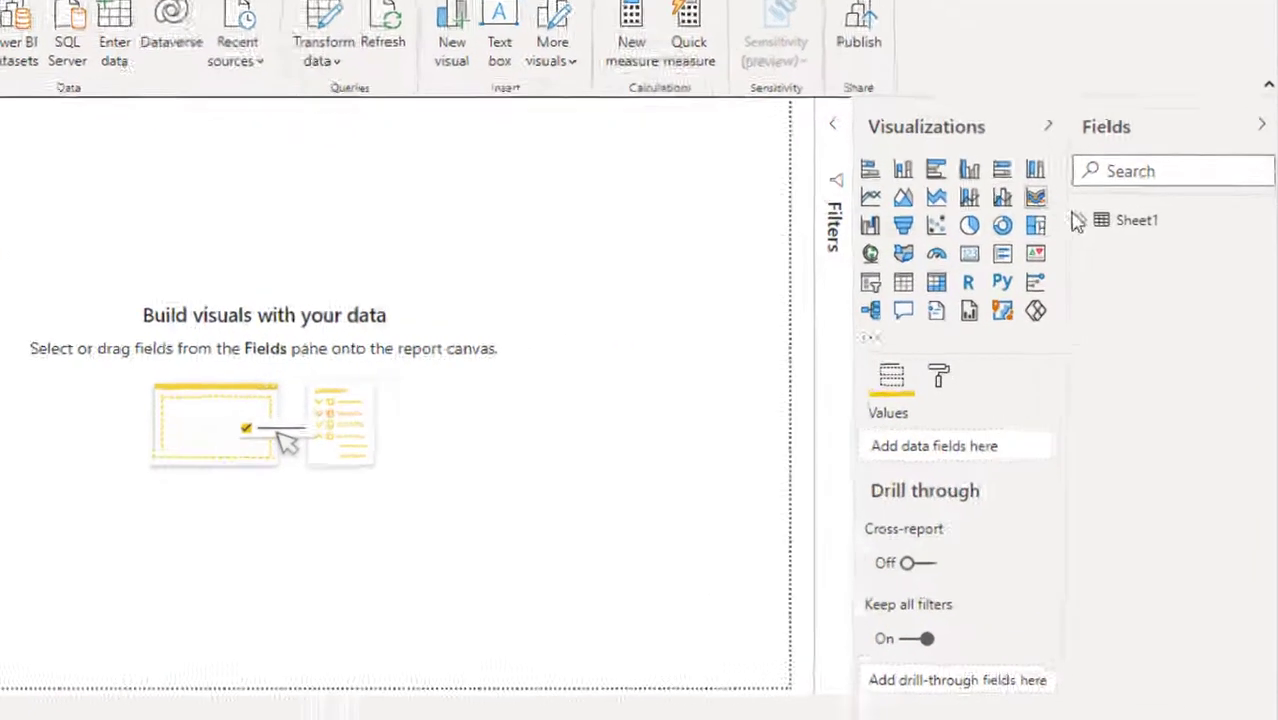
# - Expand the Sheet1 table in the field list and rename it as Revenue by city
pyautogui.click(1122, 219)
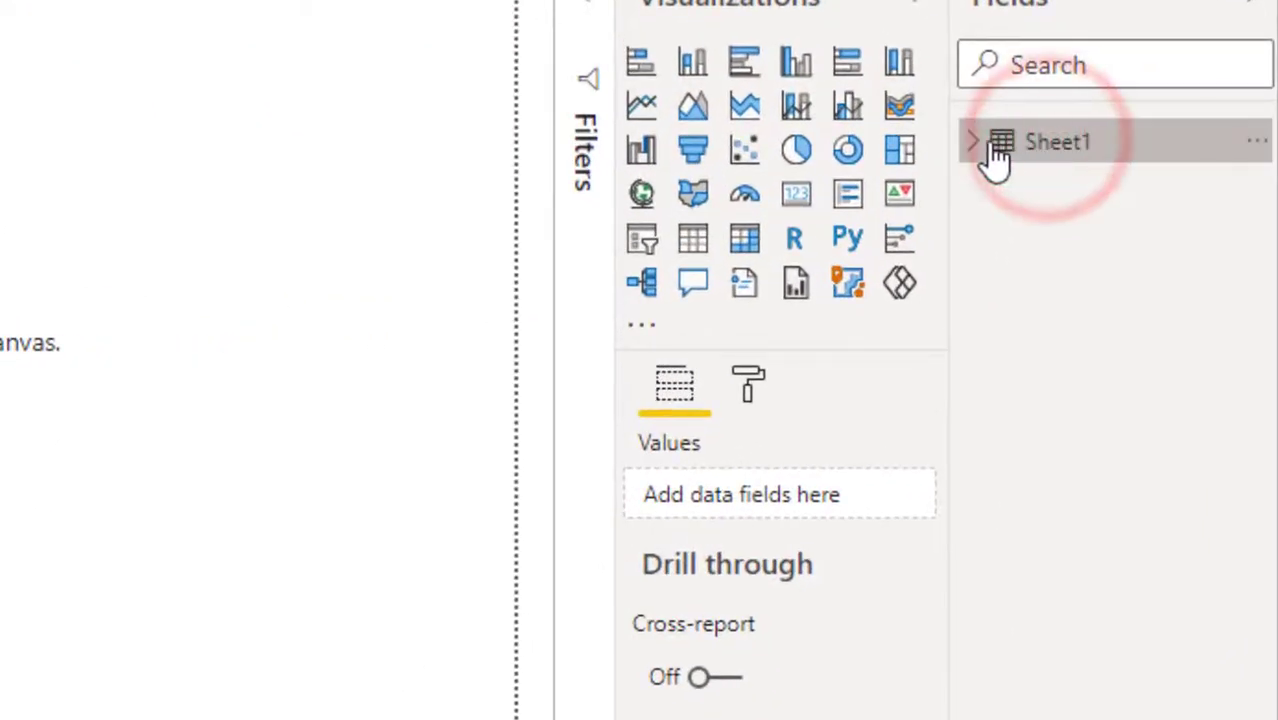
pyautogui.click(1084, 218)
pyautogui.rightClick(980, 150)
pyautogui.click(820, 540)
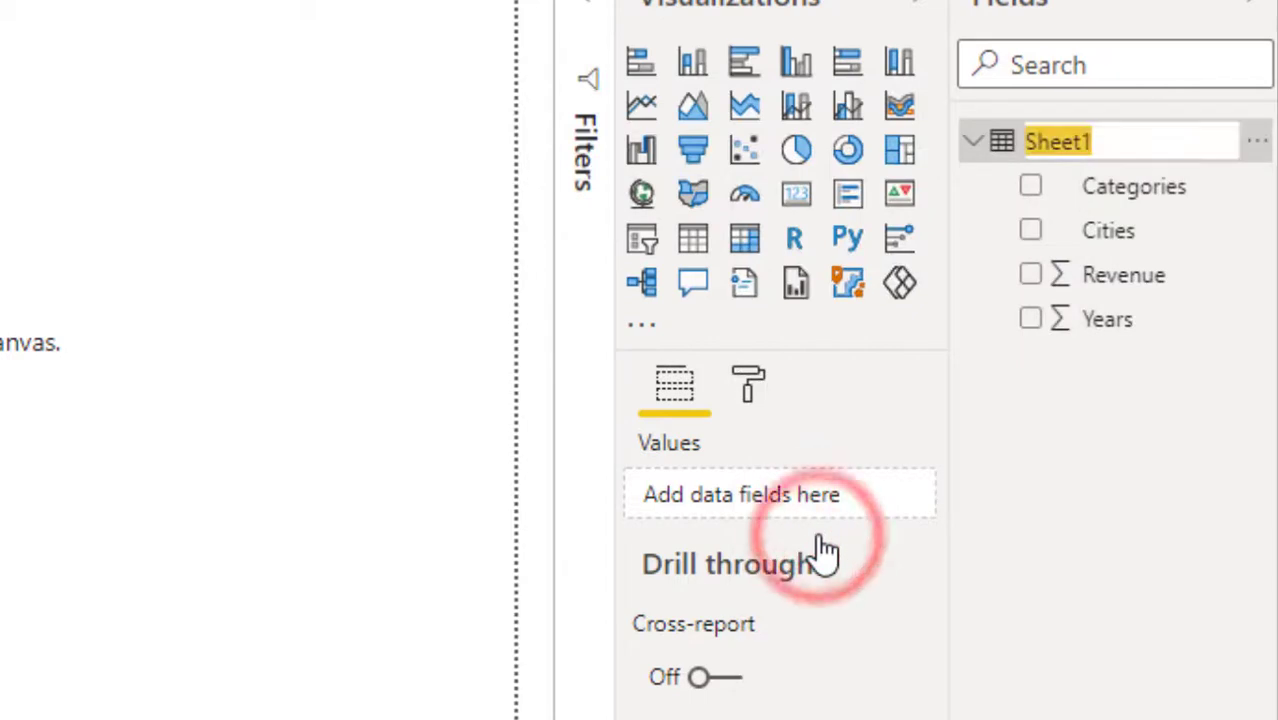
pyautogui.write('Revenue')
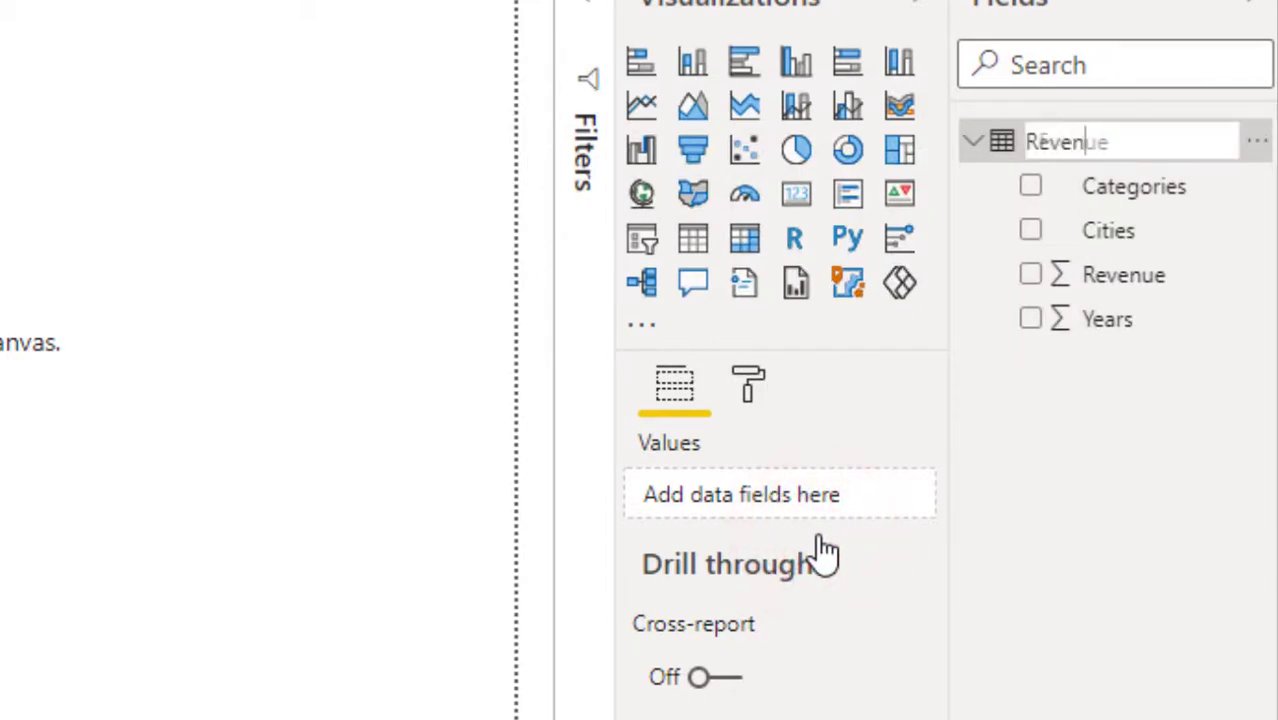
pyautogui.write(' by ')
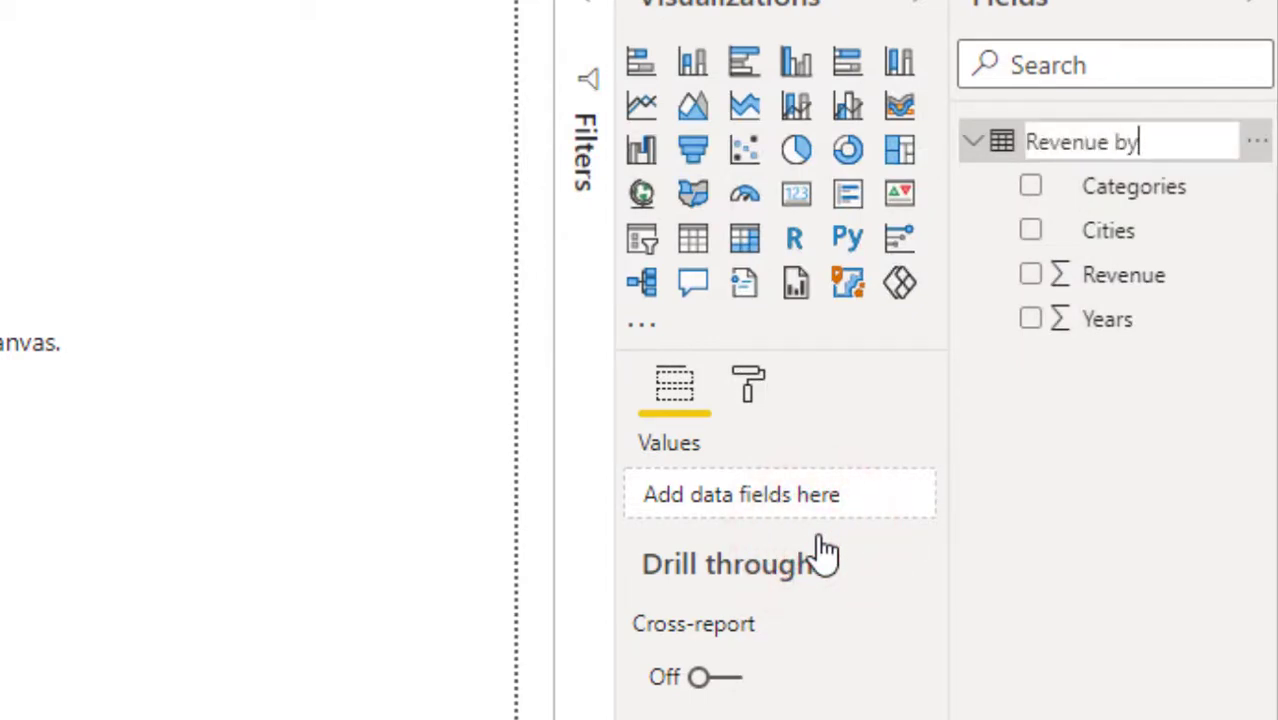
pyautogui.write('city')
pyautogui.press('Return')
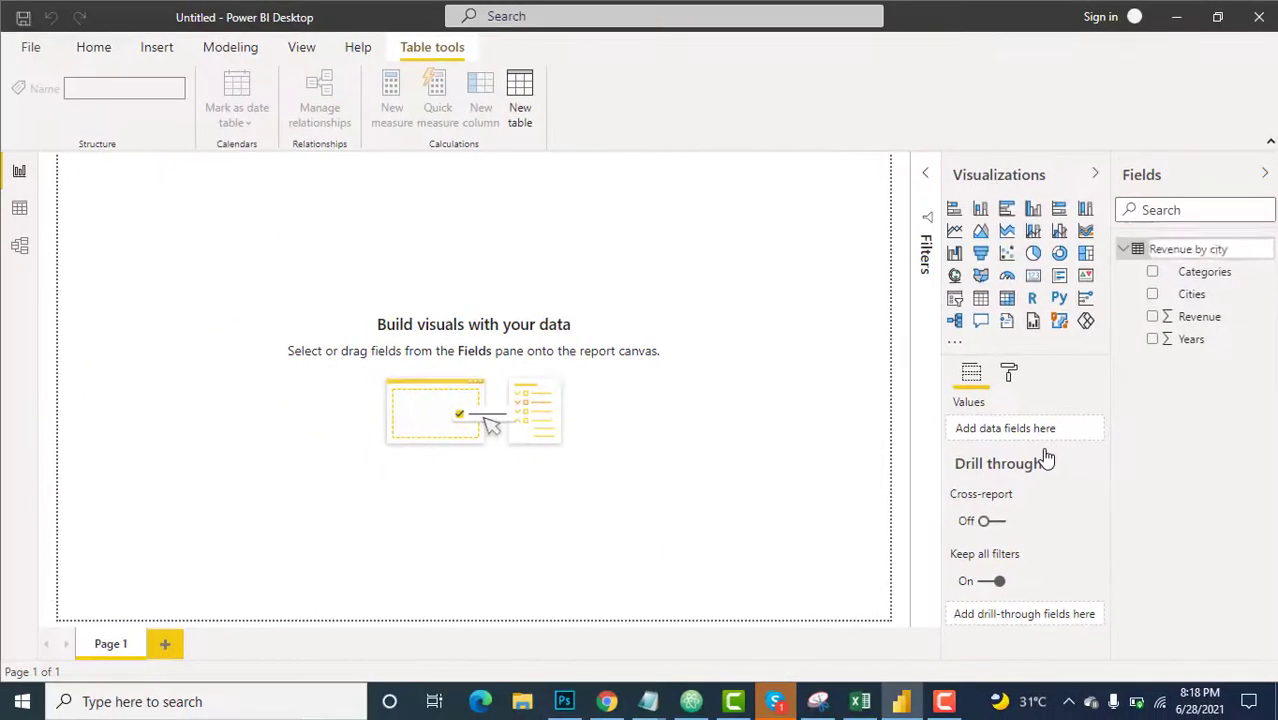
# - Review the rows of the Revenue by city table in the data view
pyautogui.click(20, 207)
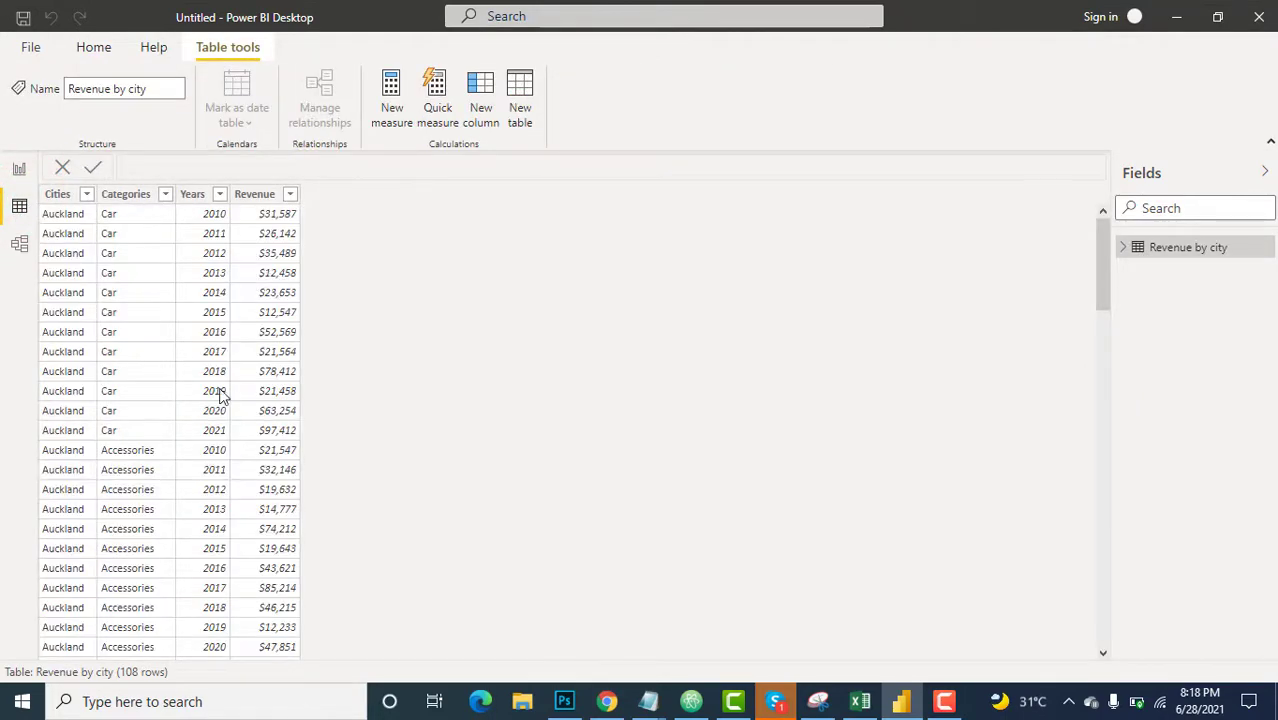
pyautogui.scroll(-4, 220, 395)
pyautogui.scroll(4, 220, 395)
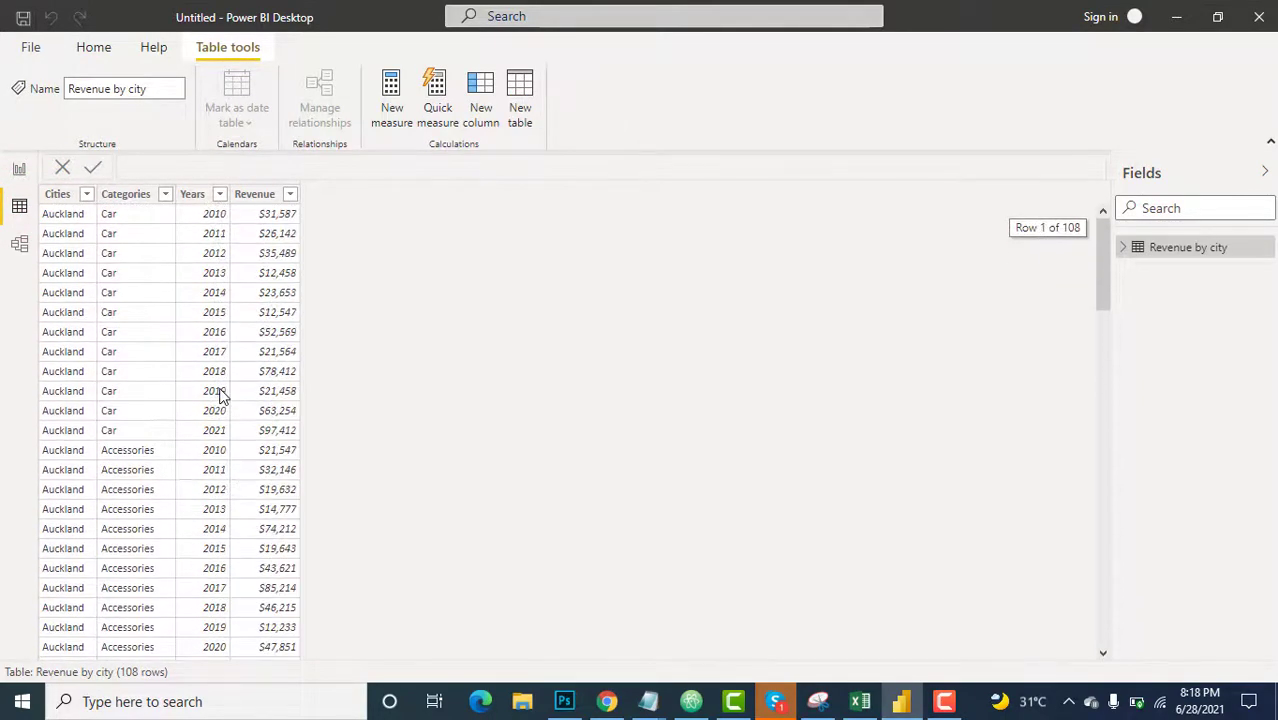
# - Add a slicer in the upper-left corner of the report page, fill it with the Cities field and select Auckland
pyautogui.click(19, 170)
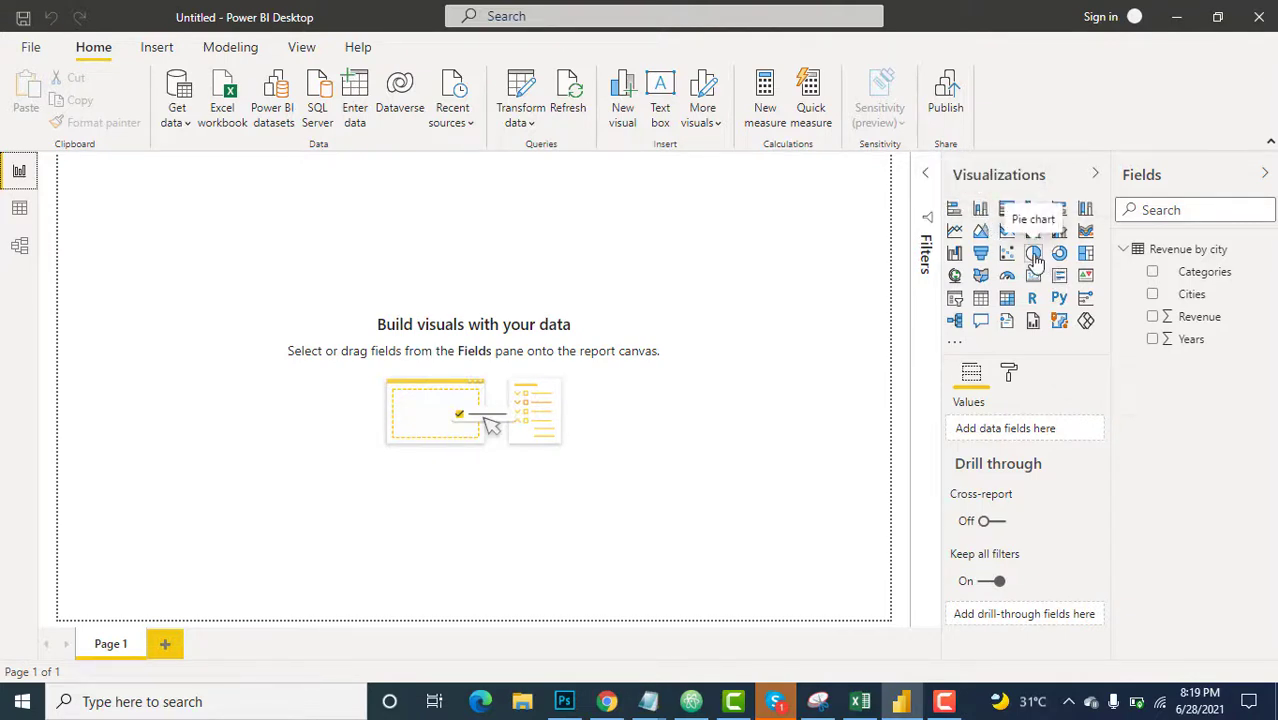
pyautogui.click(955, 298)
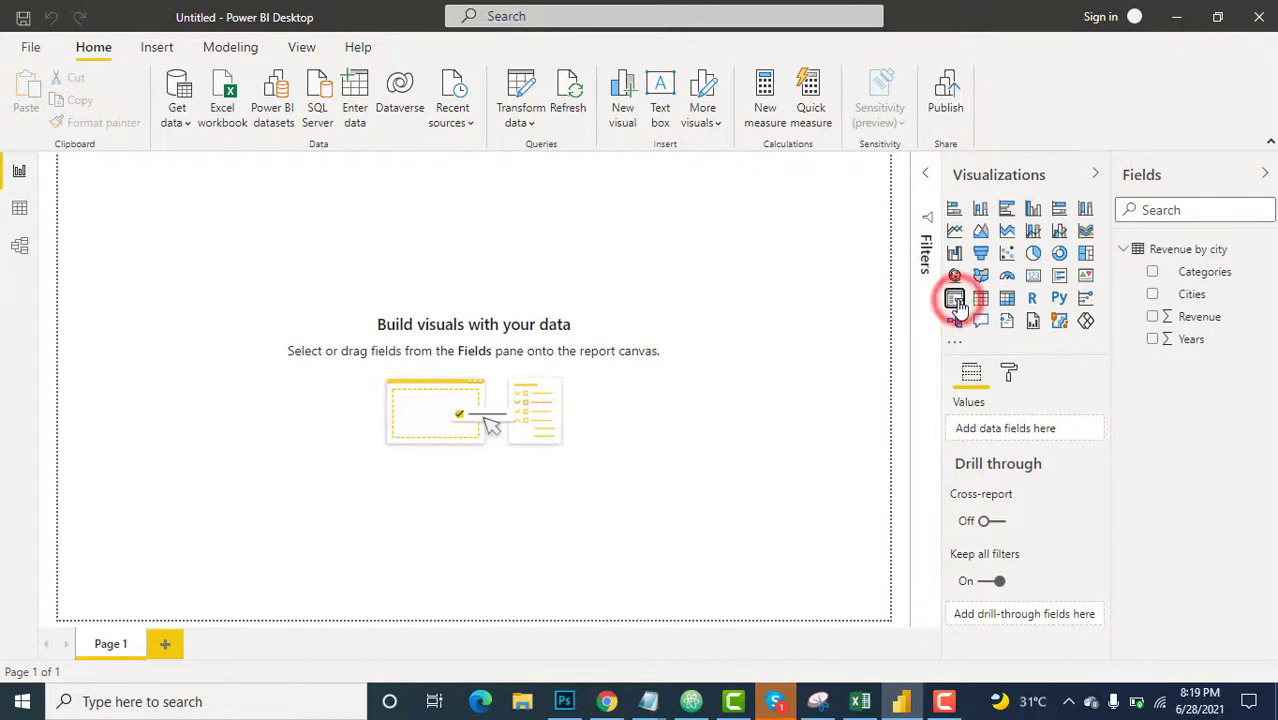
pyautogui.click(220, 172)
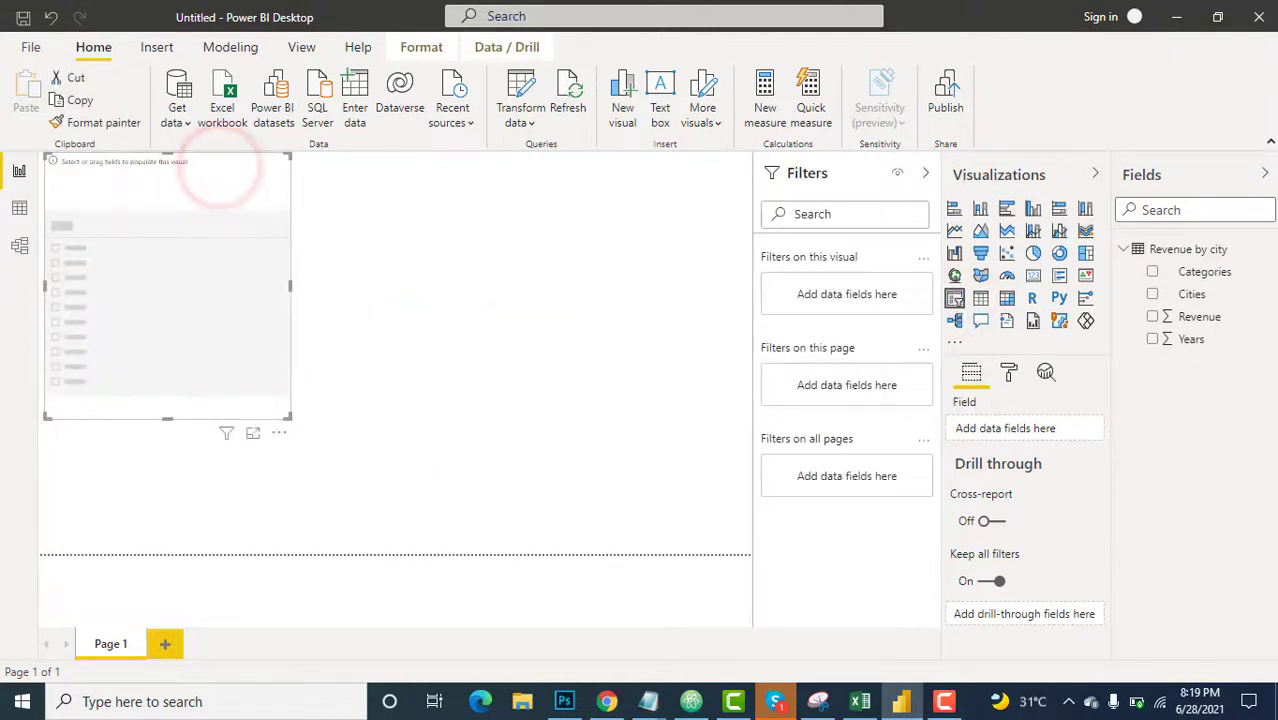
pyautogui.moveTo(1200, 294); pyautogui.dragTo(163, 280)
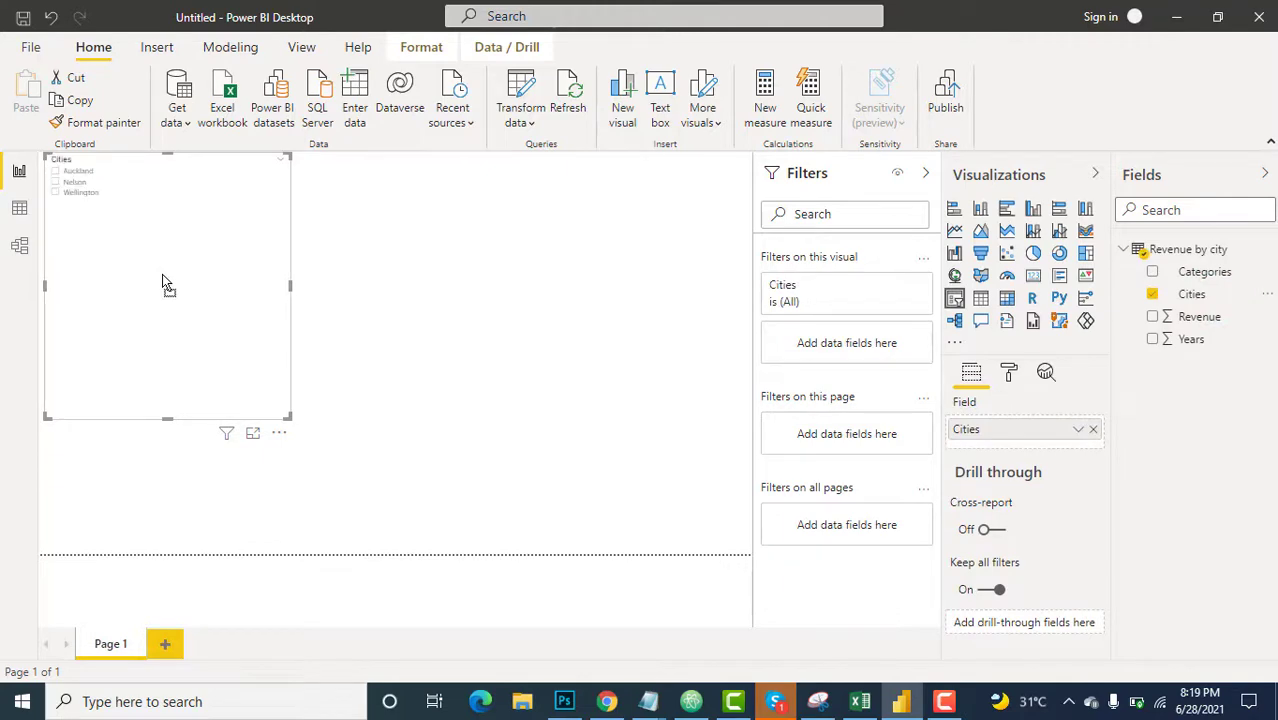
pyautogui.click(129, 165)
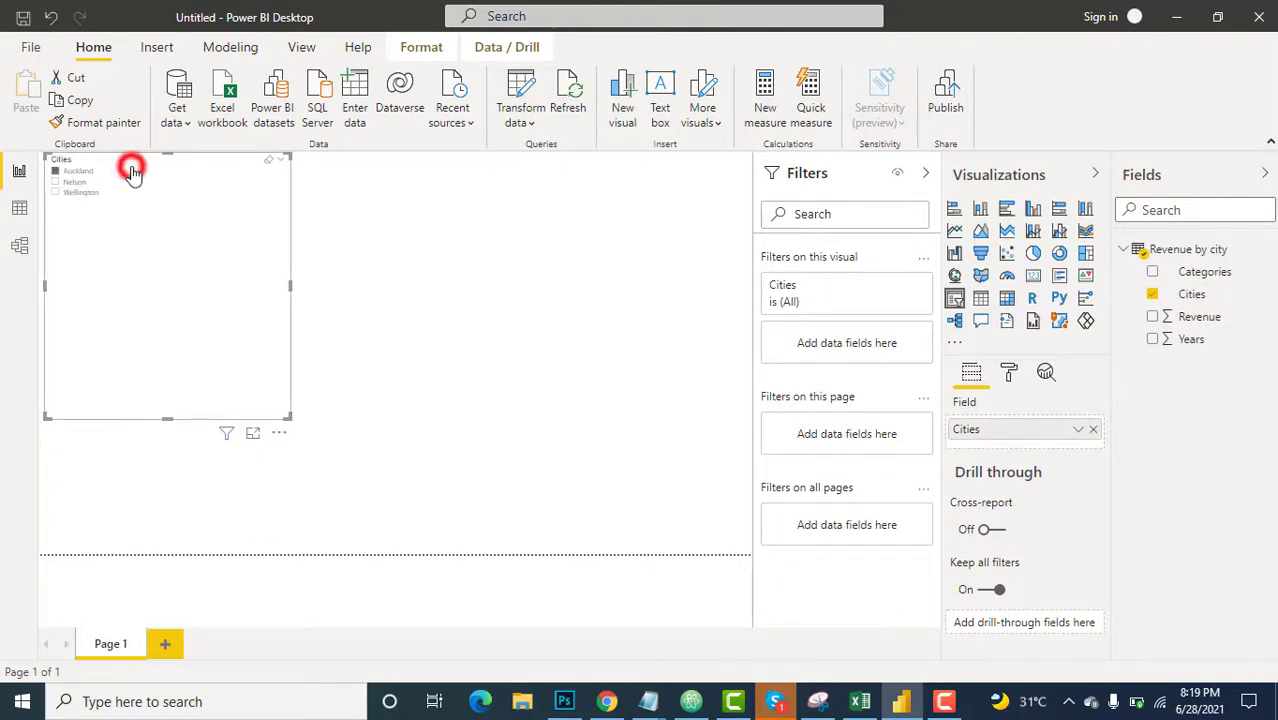
# - Set the text size of the Cities slicer's items to 17 pt and shrink the slicer's frame
pyautogui.click(1008, 372)
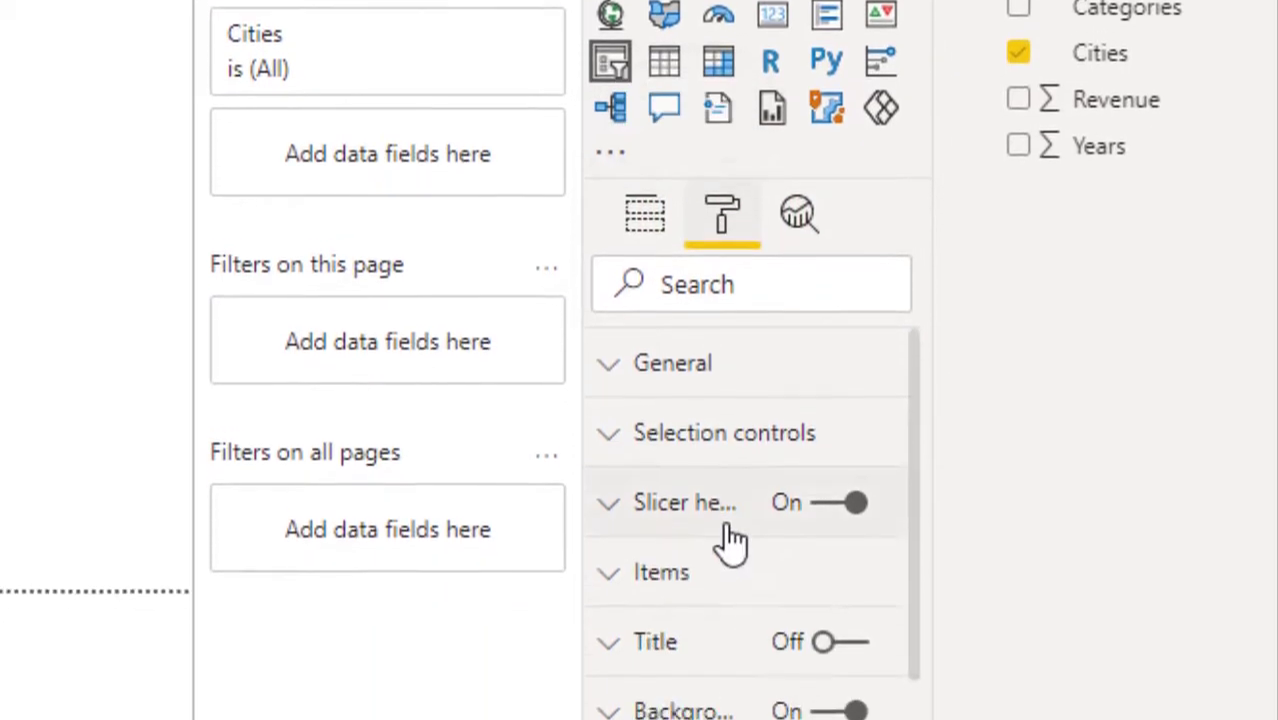
pyautogui.click(727, 525)
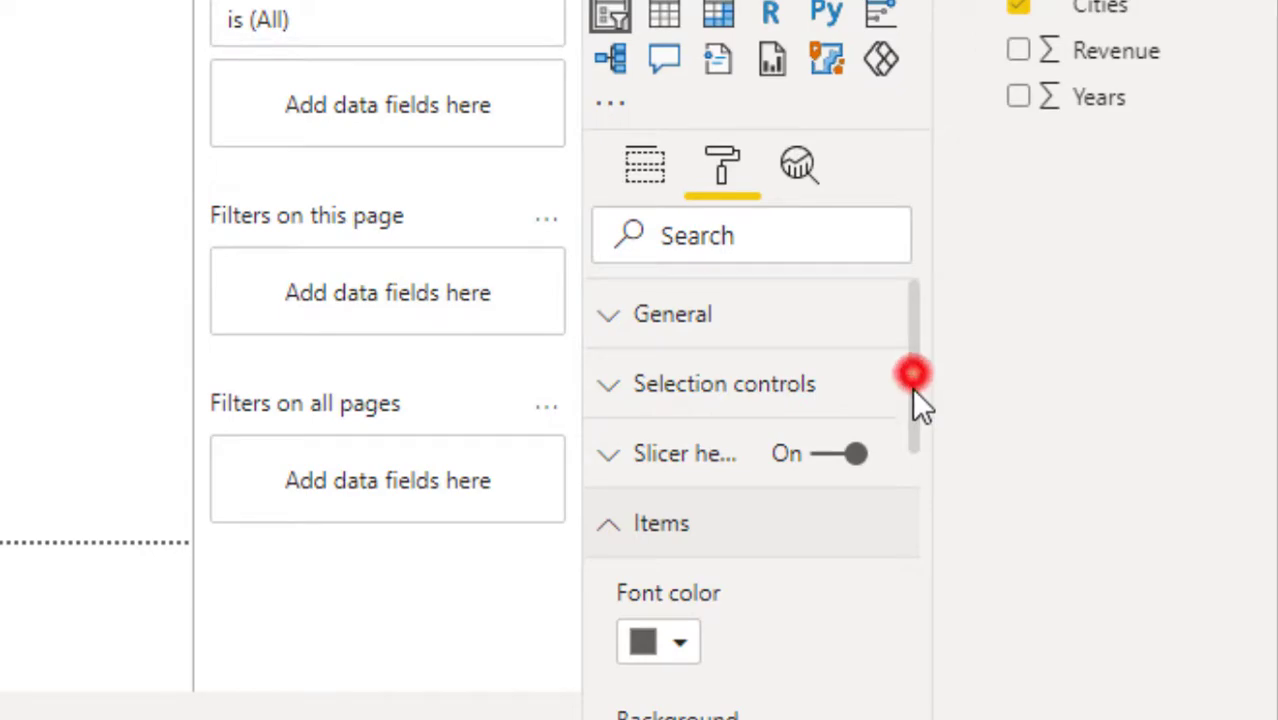
pyautogui.moveTo(912, 390); pyautogui.dragTo(912, 532)
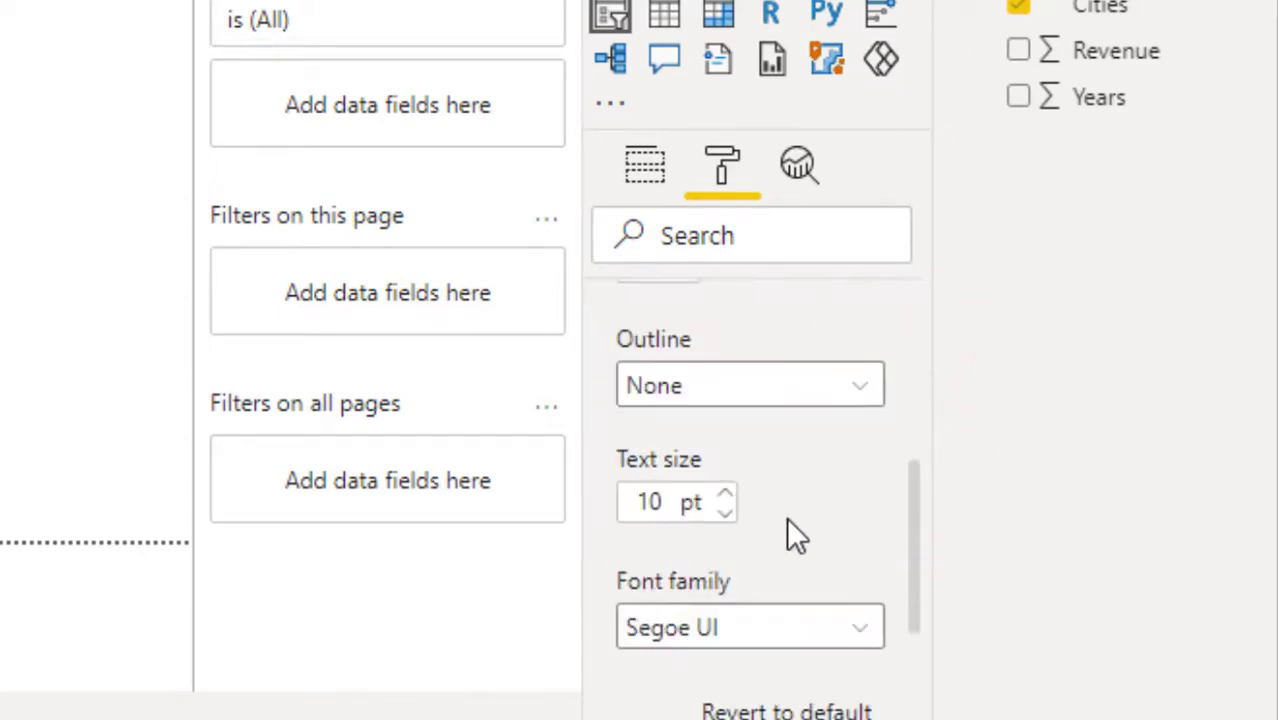
pyautogui.click(724, 494)
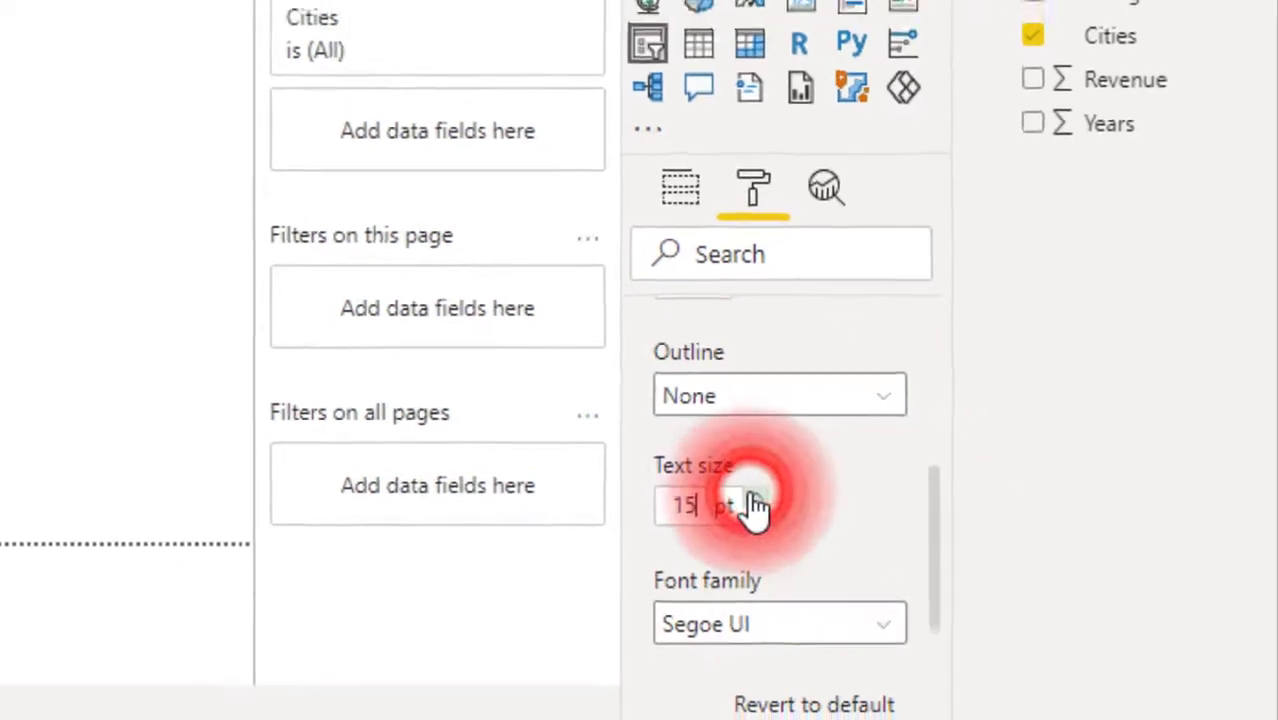
pyautogui.click(752, 495)
pyautogui.click(752, 495)
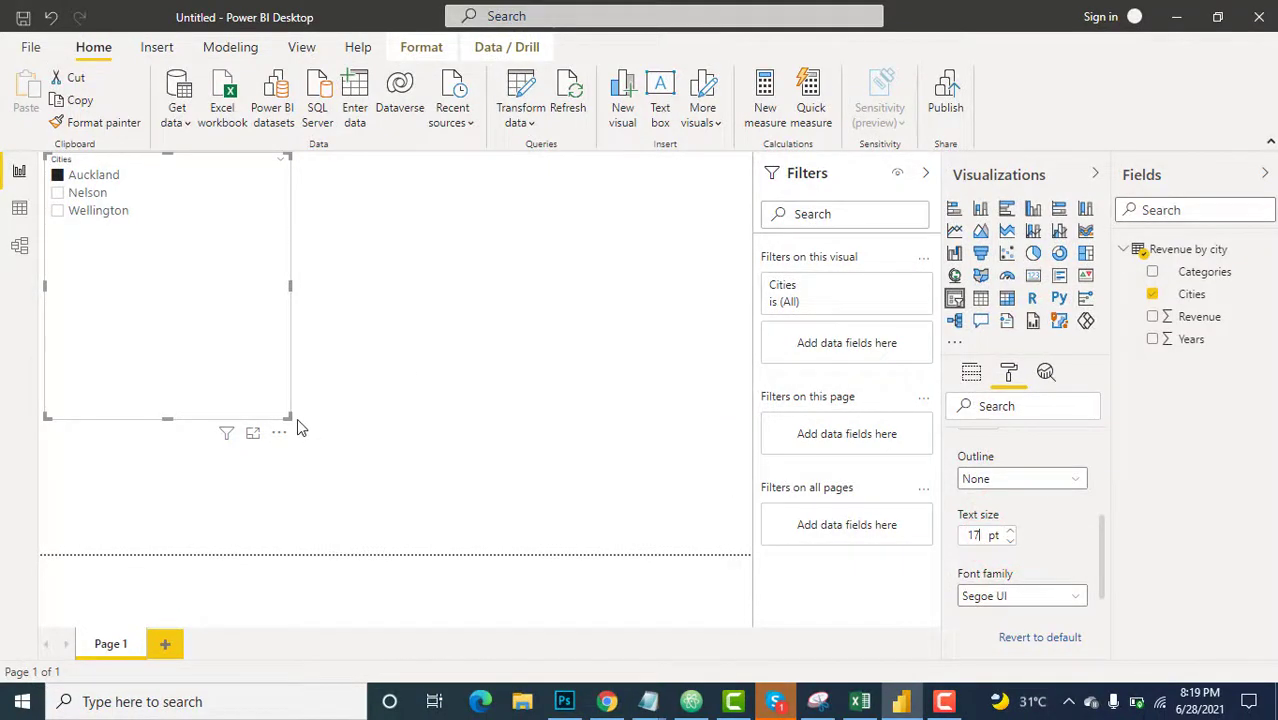
pyautogui.moveTo(290, 416); pyautogui.dragTo(222, 346)
pyautogui.click(267, 347)
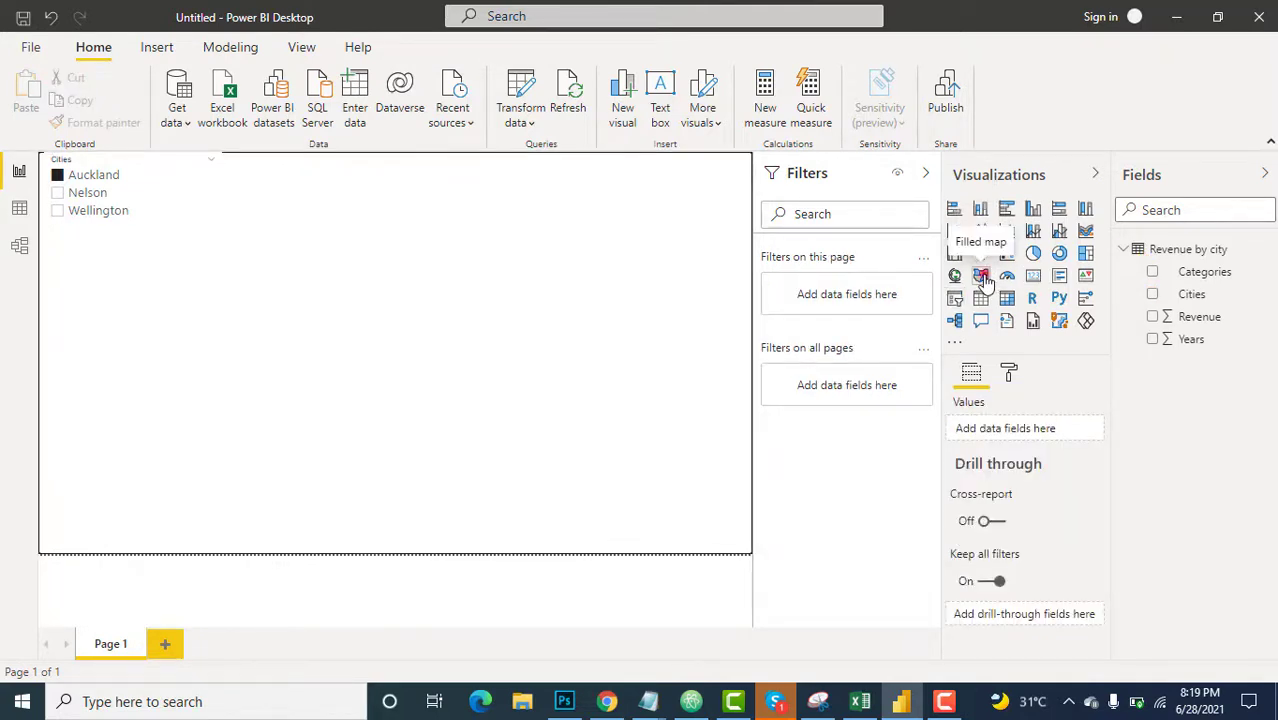
# - Add a filled map beside the slicer, use Cities as its location and widen it across the page
pyautogui.click(981, 277)
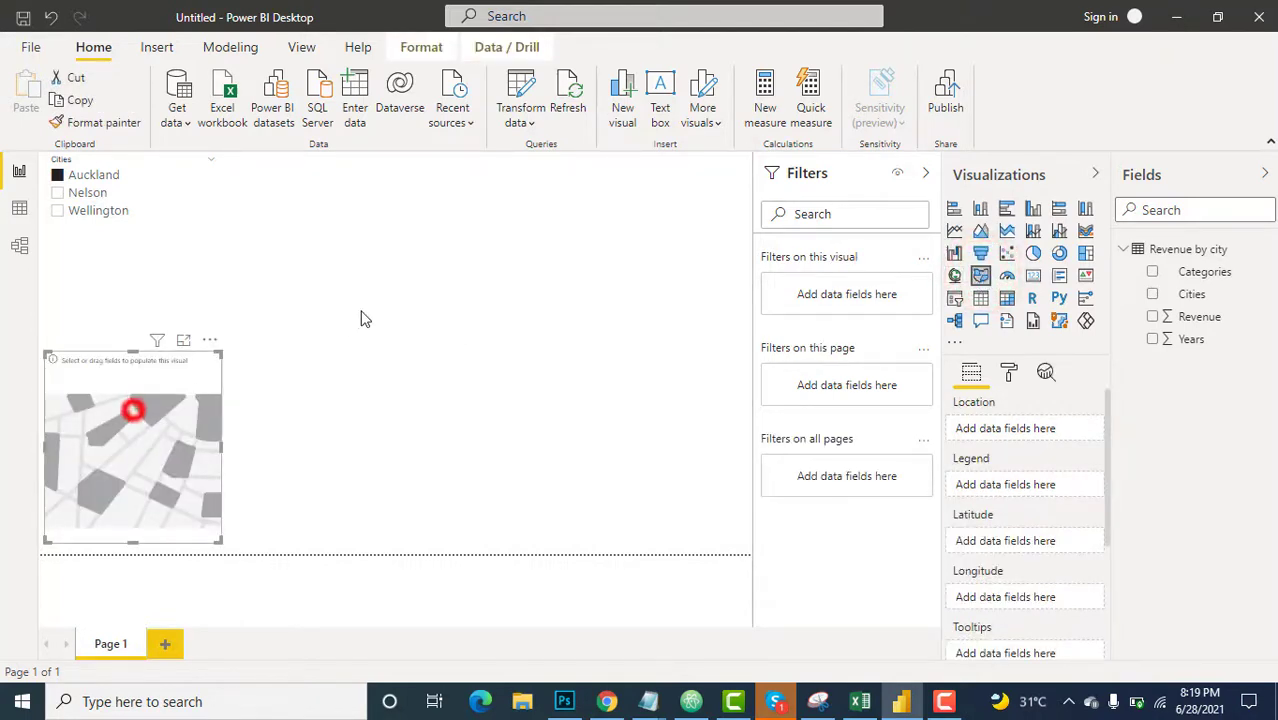
pyautogui.moveTo(363, 318); pyautogui.dragTo(342, 222)
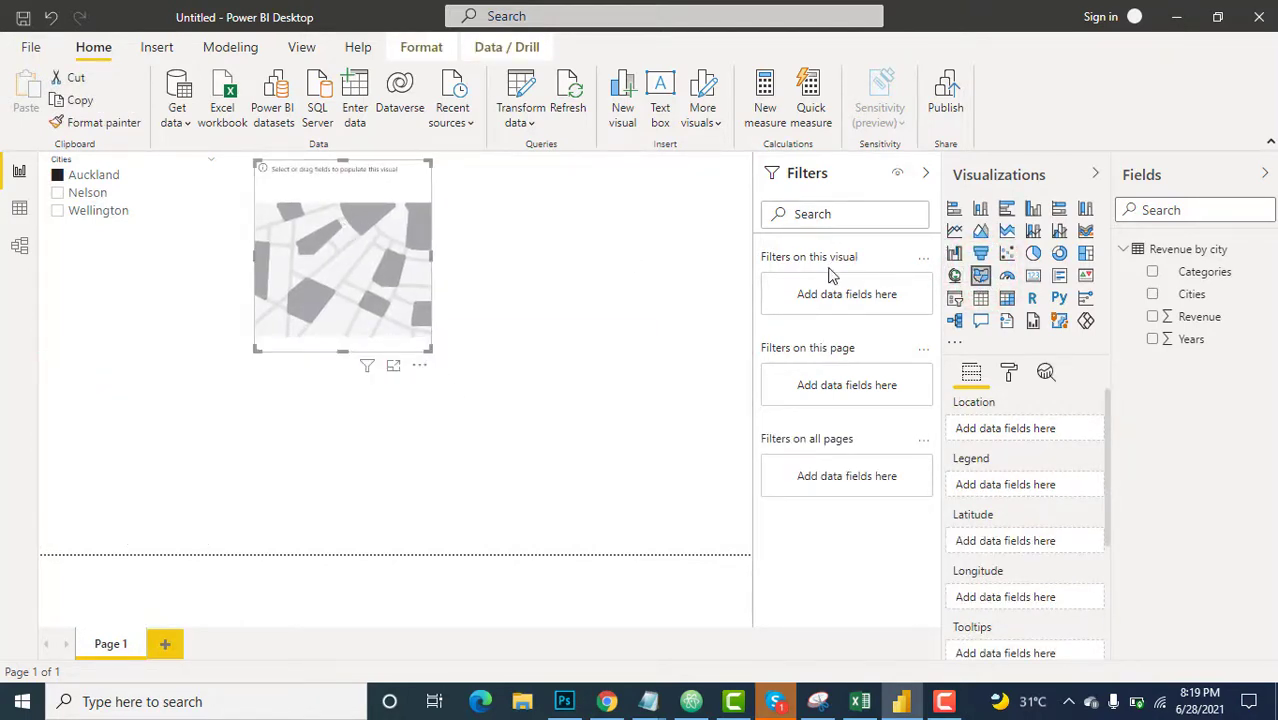
pyautogui.moveTo(1218, 298); pyautogui.dragTo(672, 262)
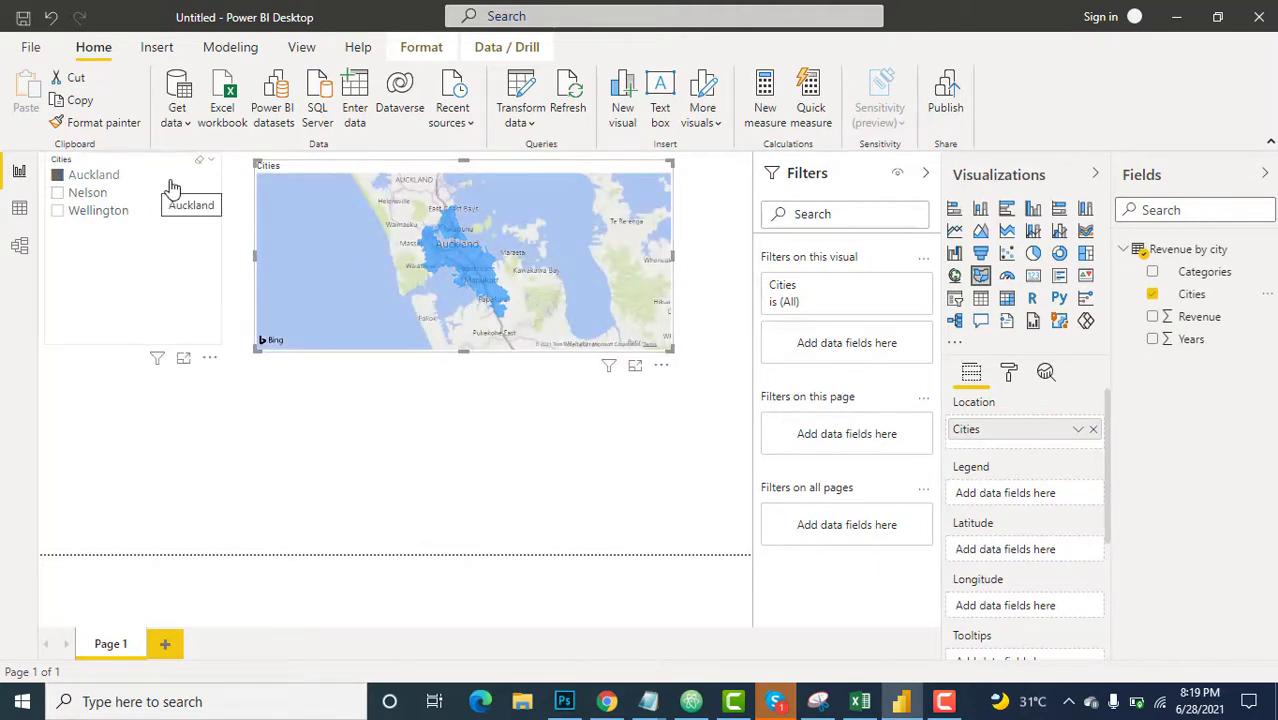
# - Filter the map through the Cities slicer by Nelson, and finally by Wellington
pyautogui.click(59, 192)
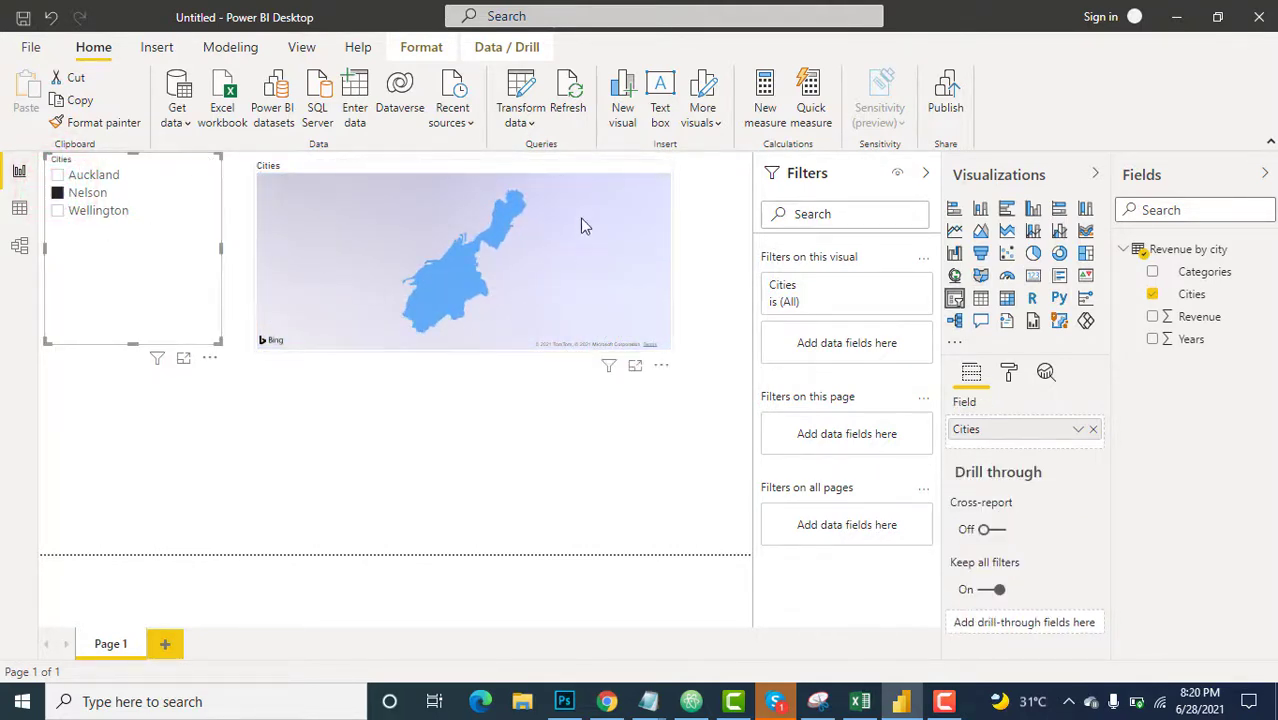
pyautogui.click(57, 212)
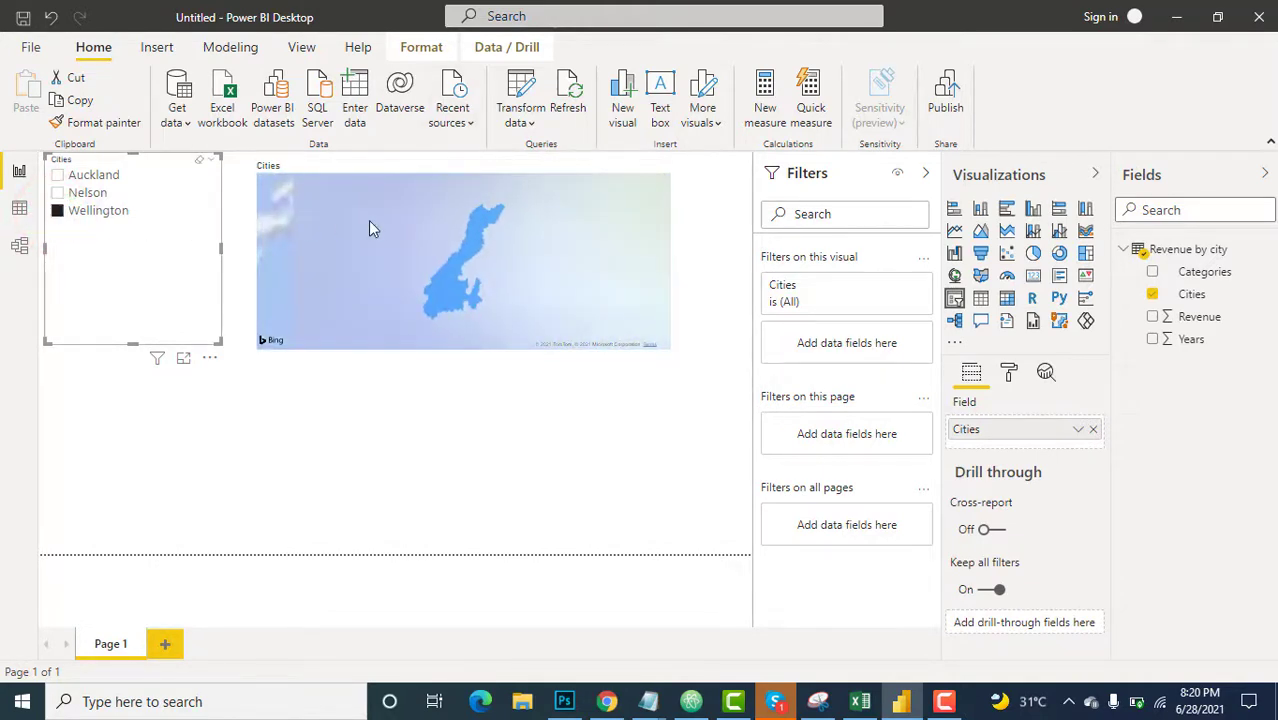
# - Add a stacked column chart below the Cities slicer, move it slightly down and use Revenue and Years as its values
pyautogui.click(448, 415)
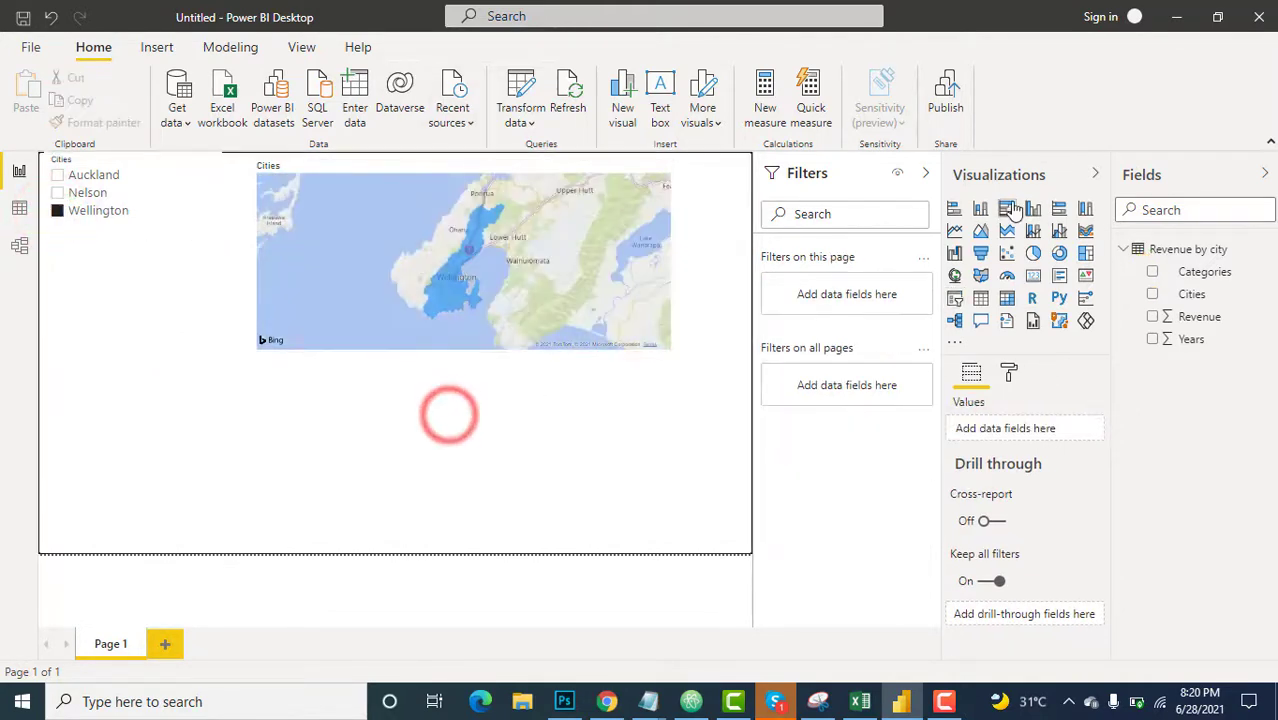
pyautogui.click(980, 210)
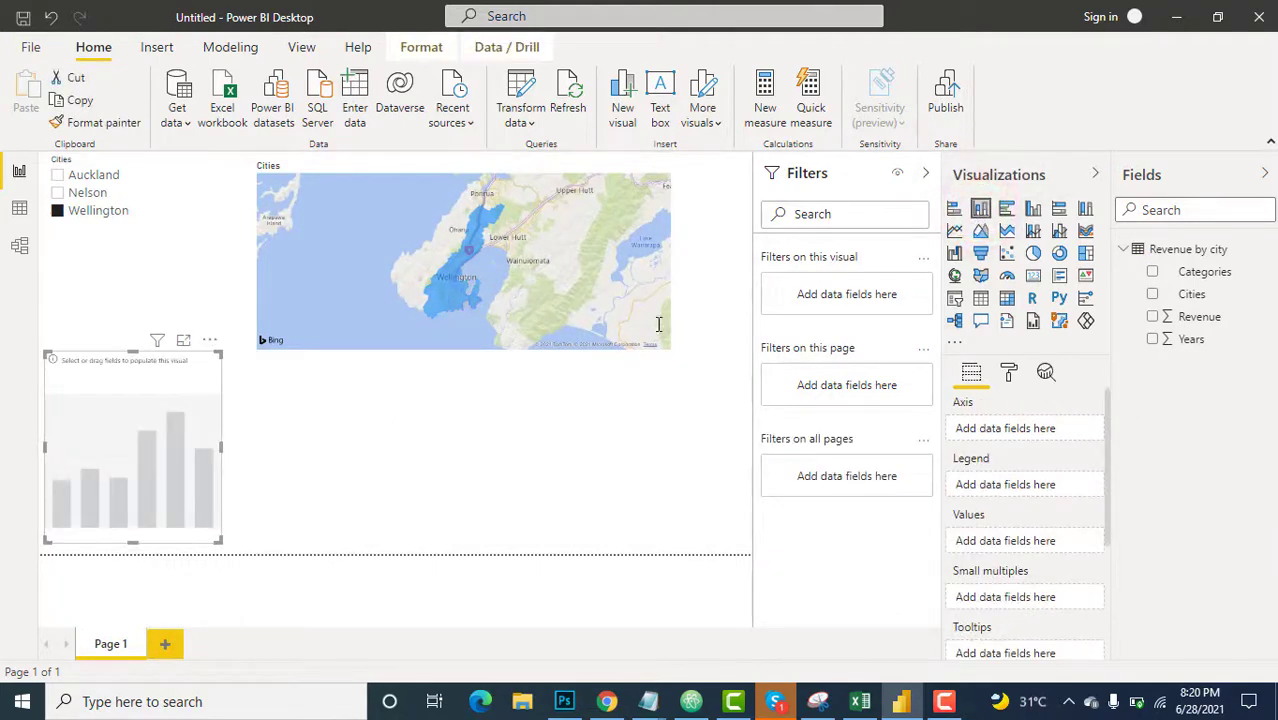
pyautogui.moveTo(135, 443); pyautogui.dragTo(150, 453)
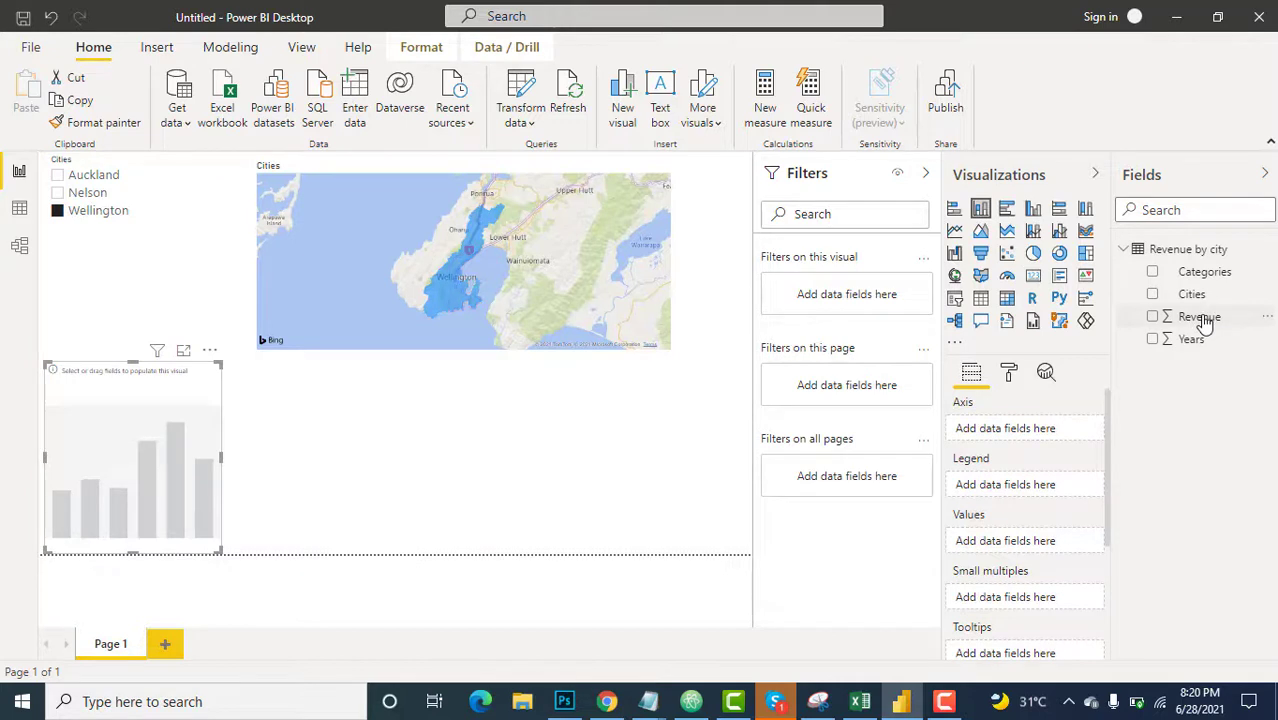
pyautogui.moveTo(1205, 325); pyautogui.dragTo(148, 466)
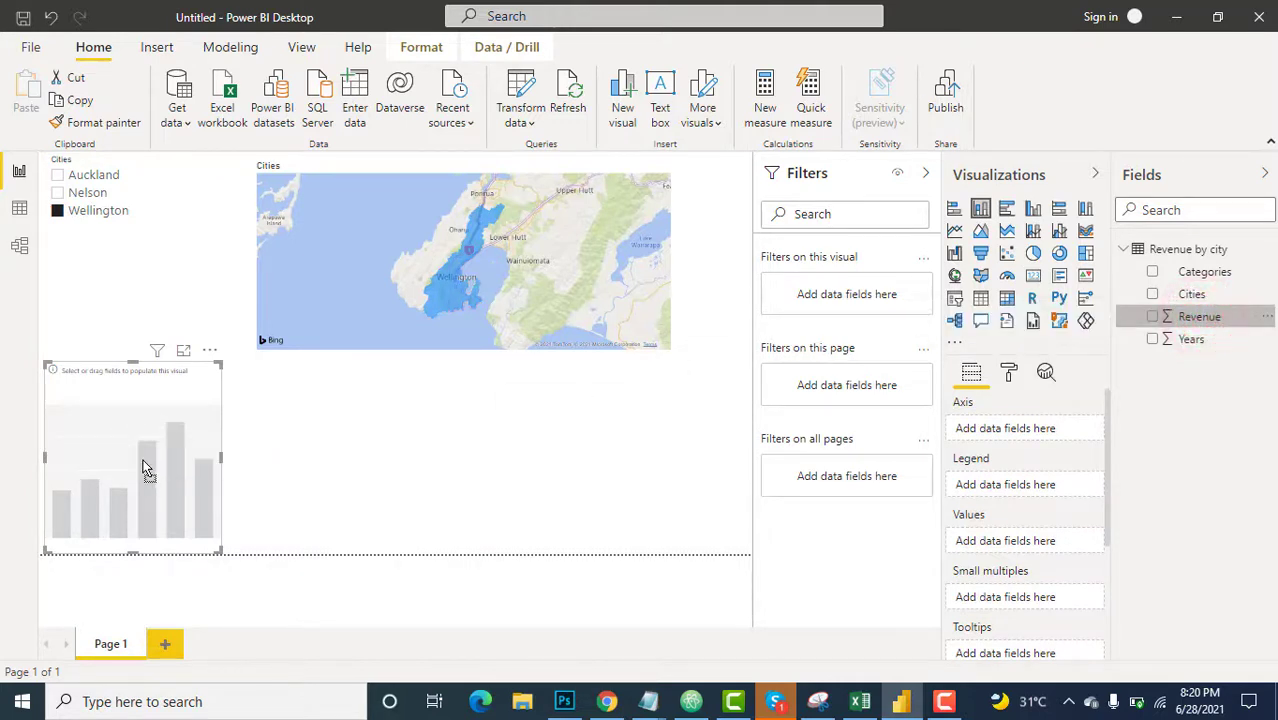
pyautogui.moveTo(1231, 345); pyautogui.dragTo(171, 477)
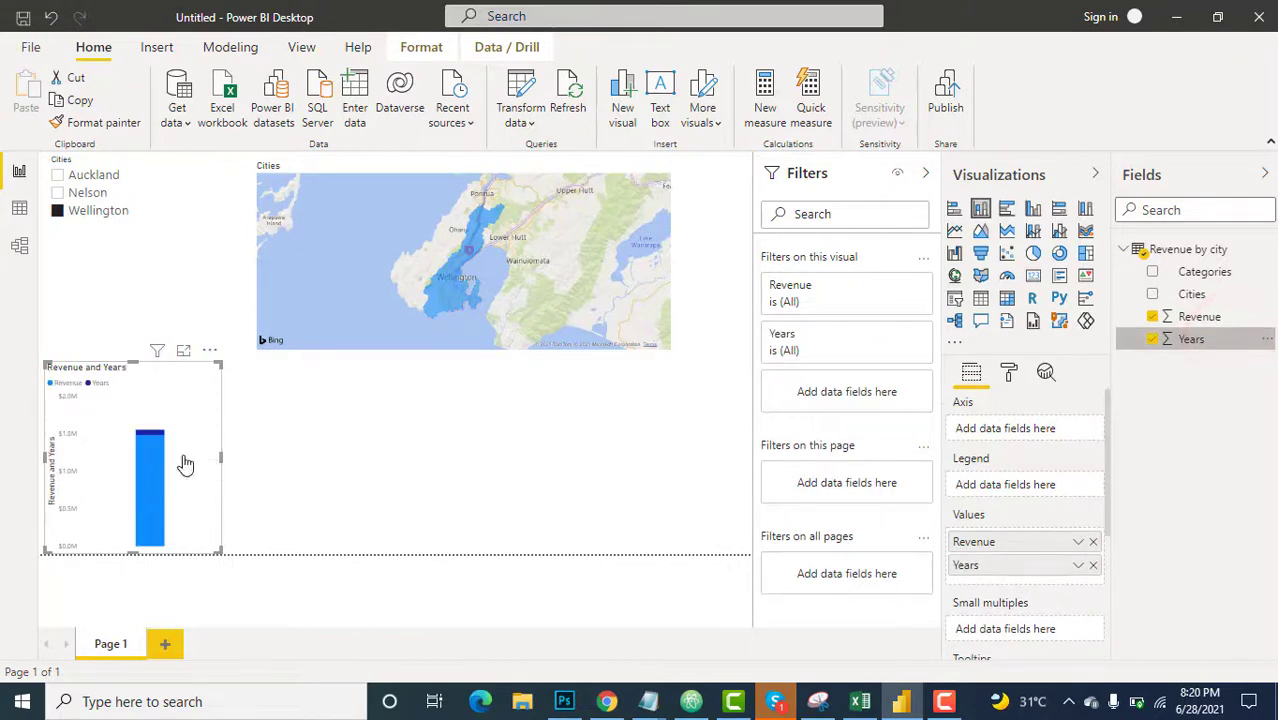
# - Enlarge the Revenue and Years column chart, inspect the Revenue and Years segments and return to the report
pyautogui.click(182, 355)
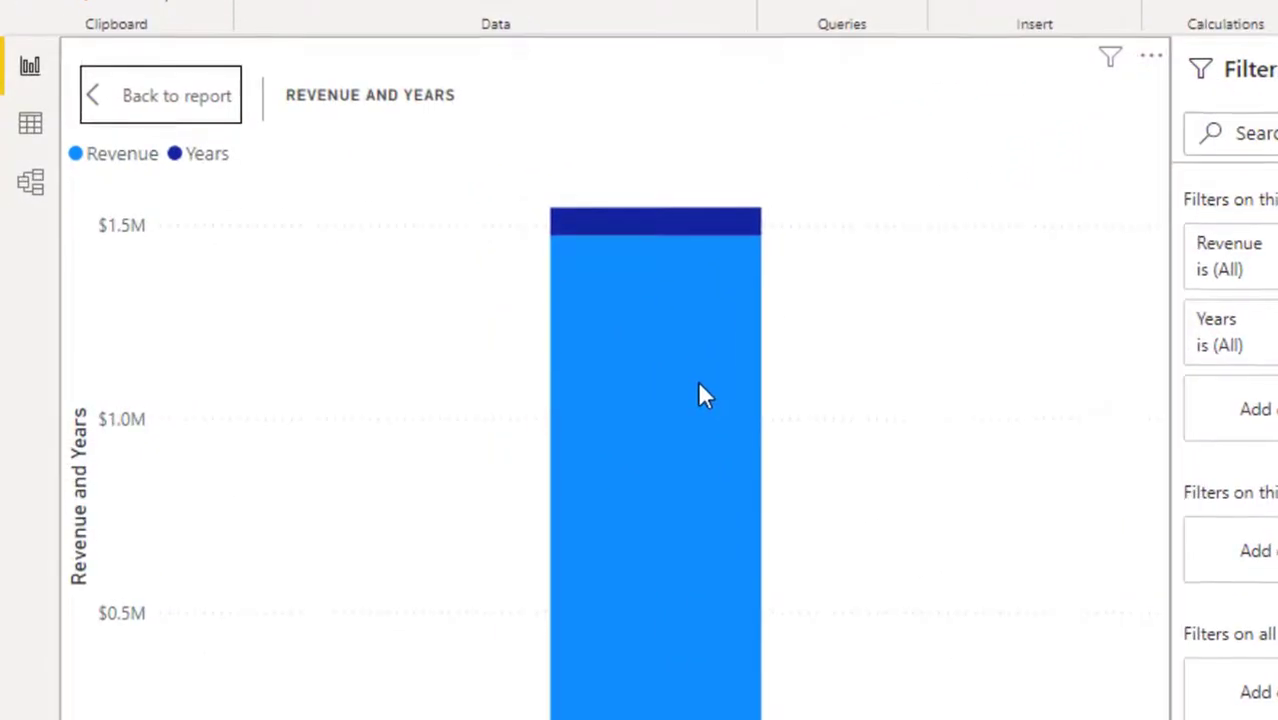
pyautogui.moveTo(699, 384)
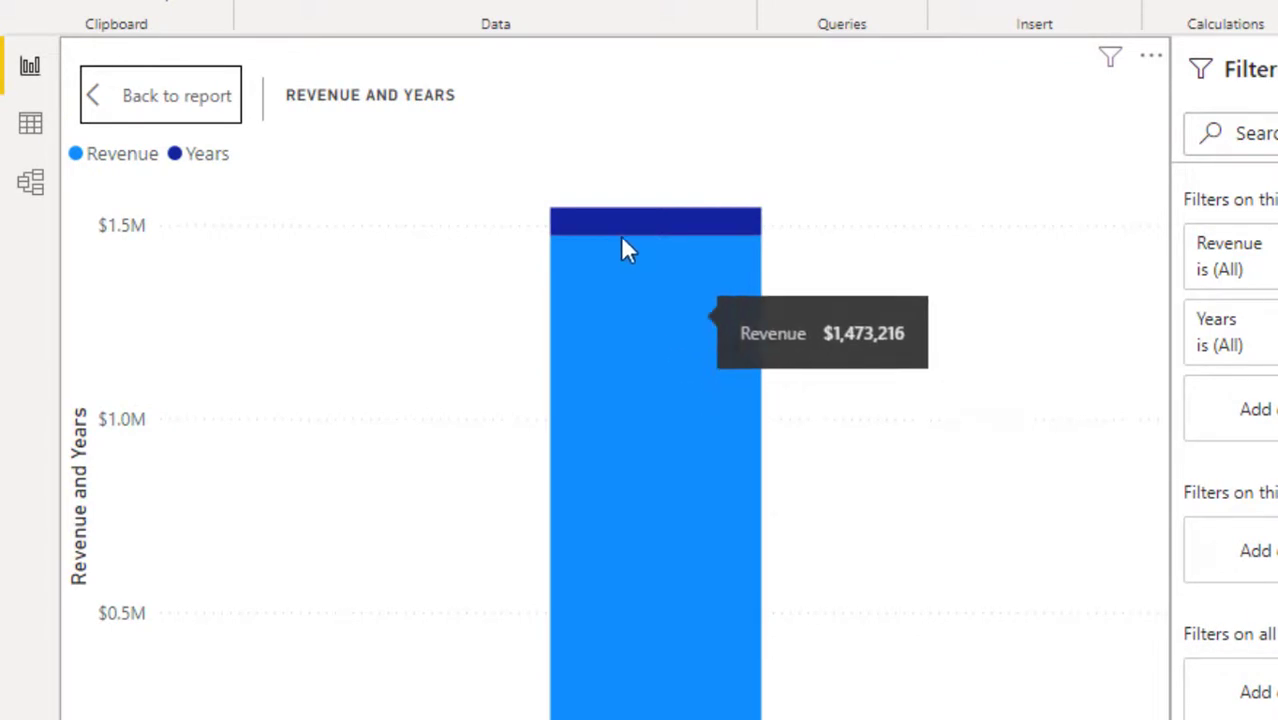
pyautogui.moveTo(614, 227)
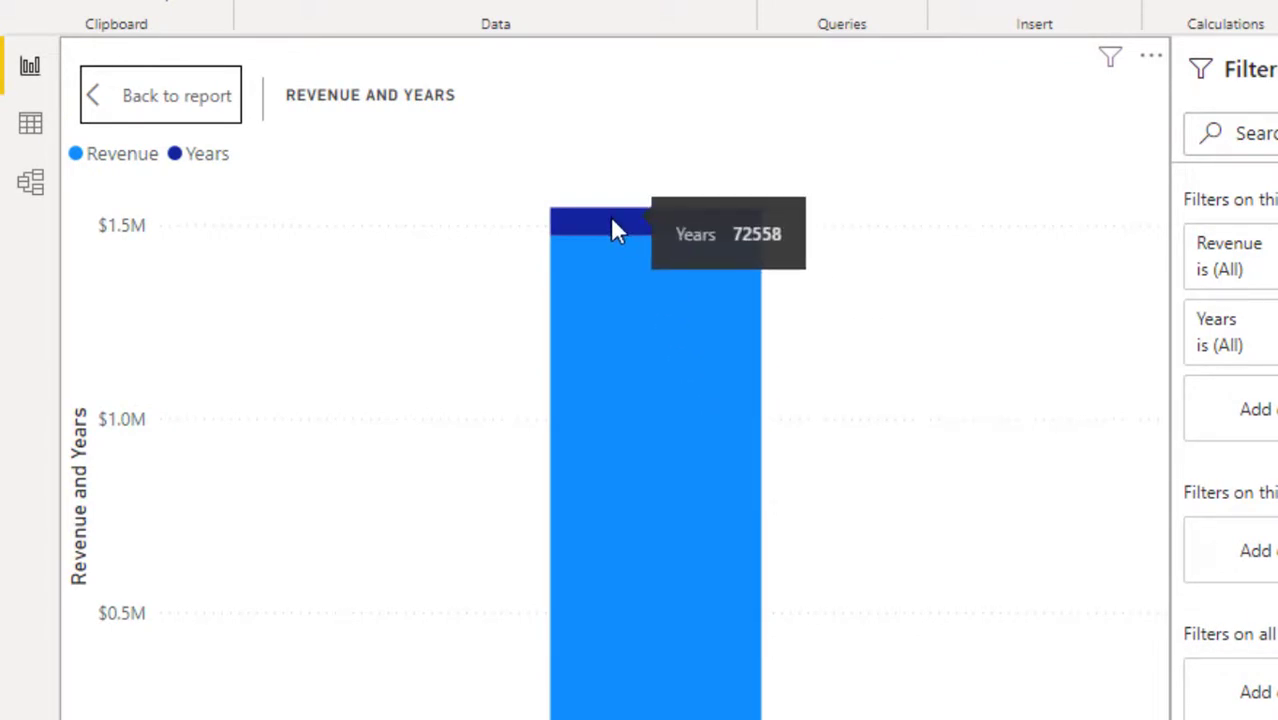
pyautogui.click(126, 94)
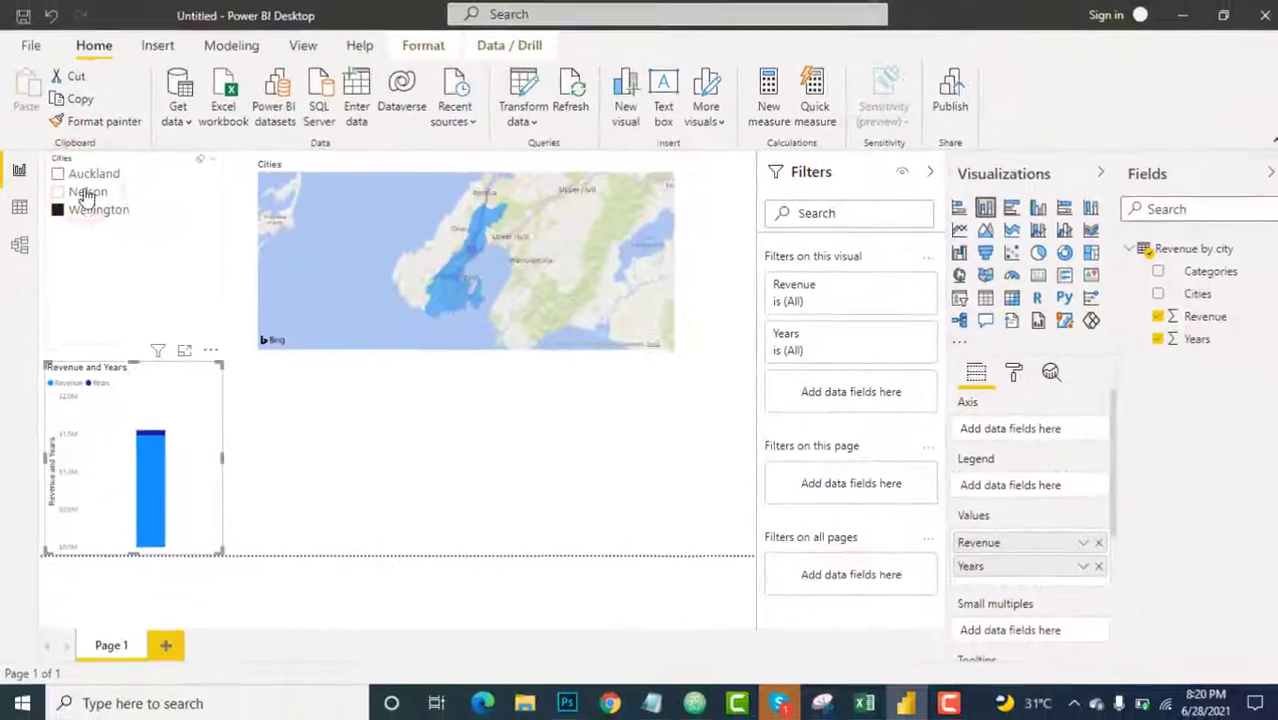
# - Filter the report by Nelson and view the Revenue and Years column chart enlarged before returning to the report
pyautogui.click(58, 196)
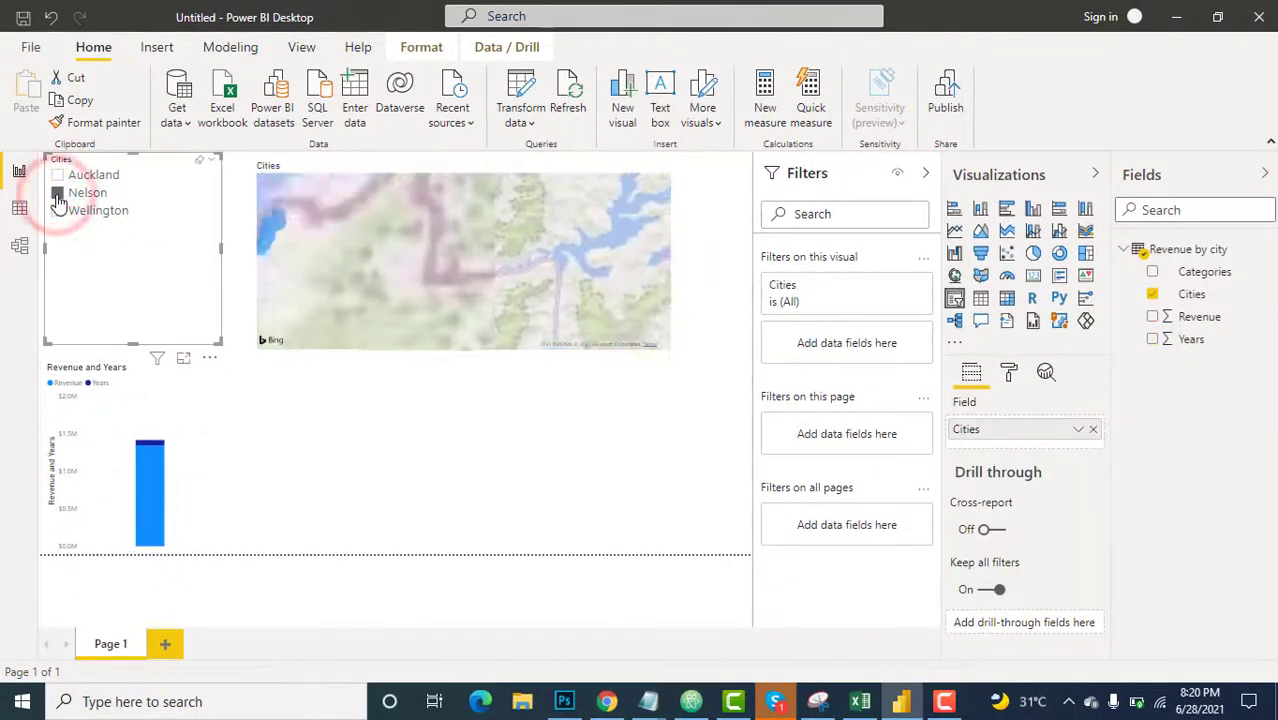
pyautogui.click(160, 460)
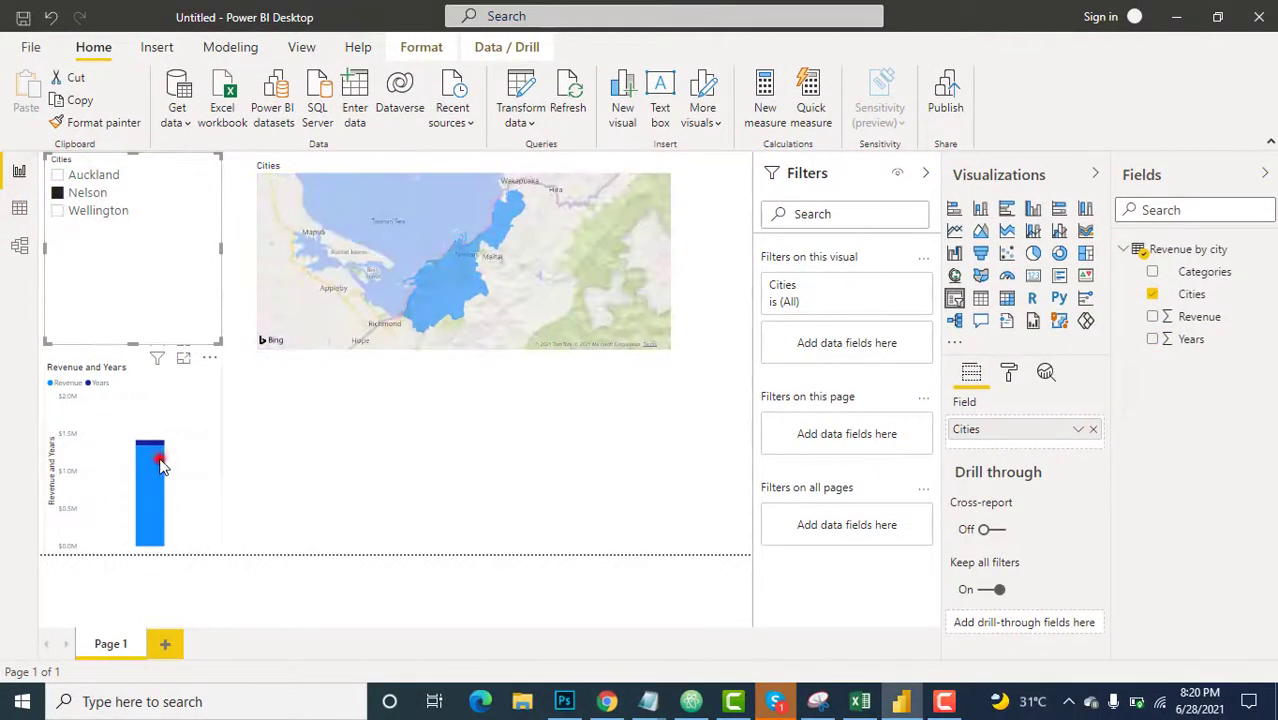
pyautogui.click(183, 357)
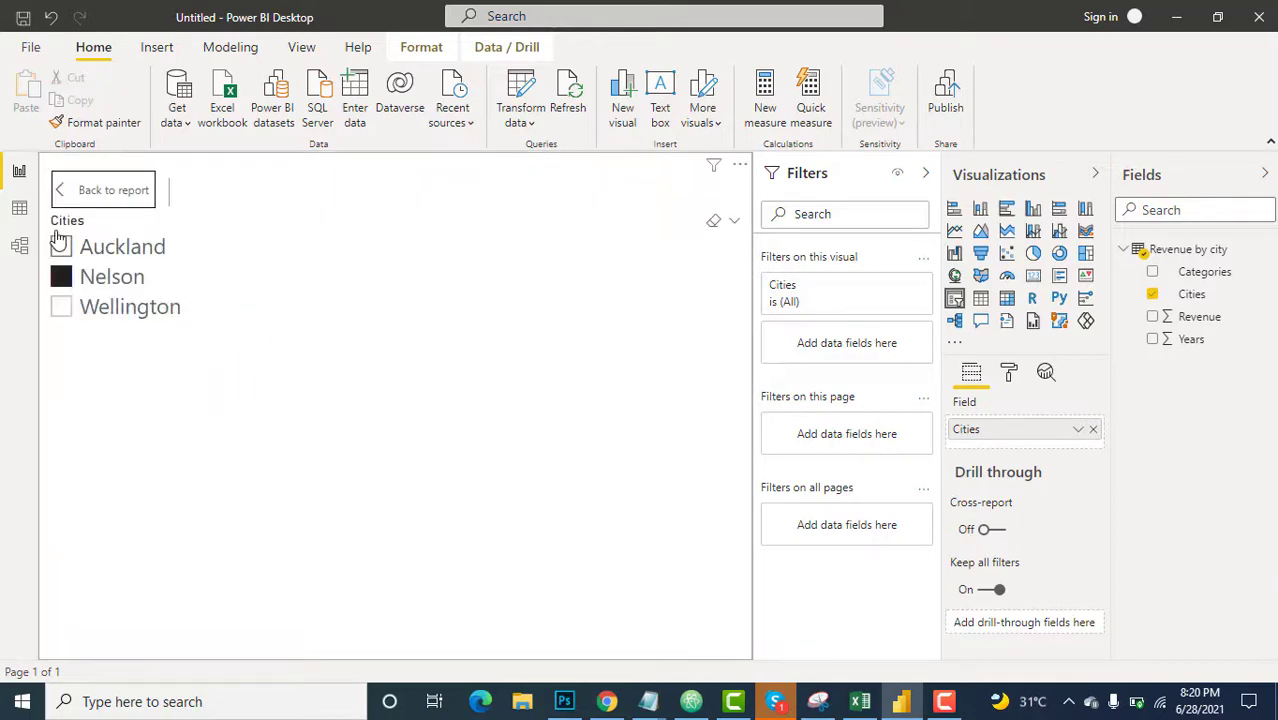
pyautogui.click(106, 190)
pyautogui.click(103, 428)
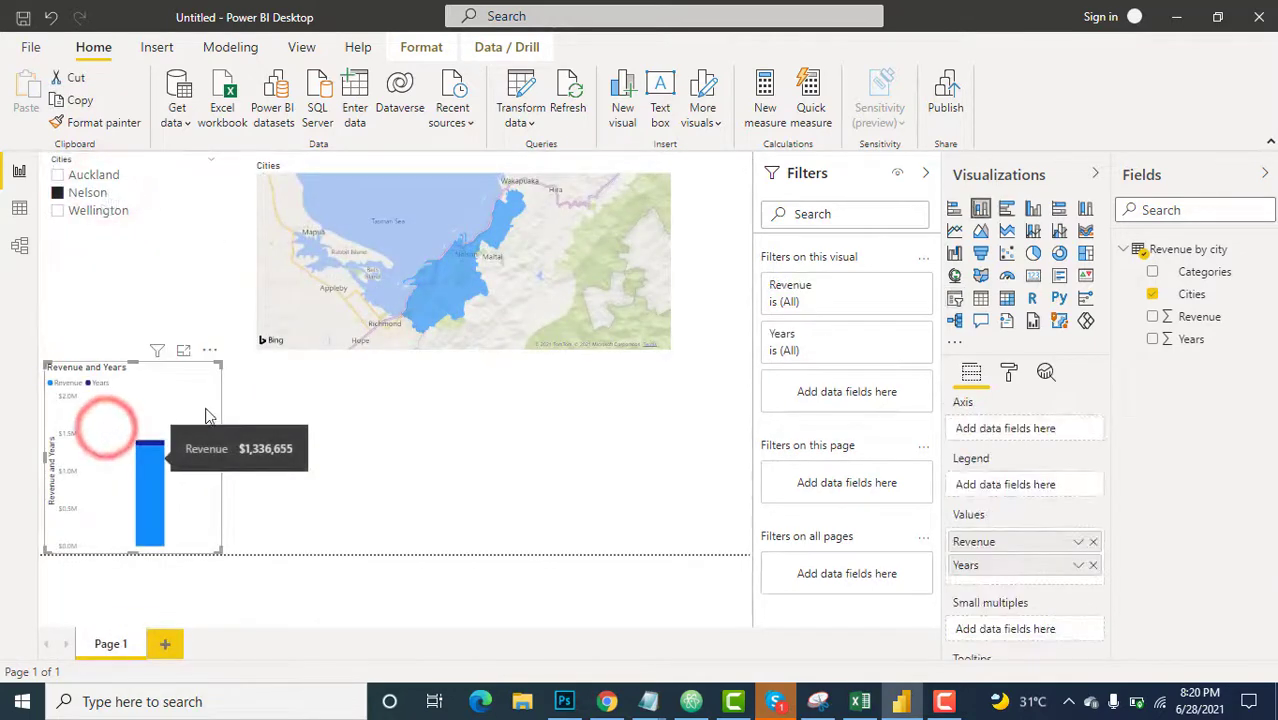
pyautogui.click(181, 350)
pyautogui.click(80, 200)
# - Add a treemap below the map, grouped by Categories with Revenue as its values
pyautogui.click(380, 433)
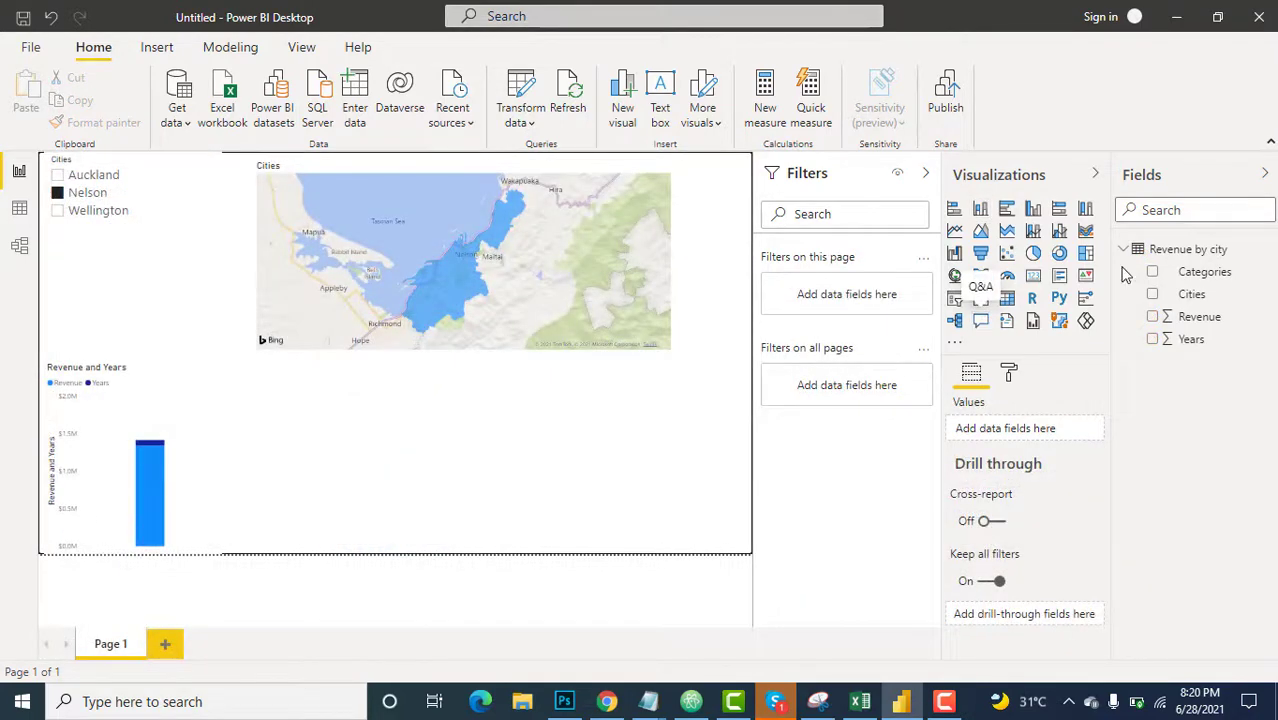
pyautogui.click(1085, 256)
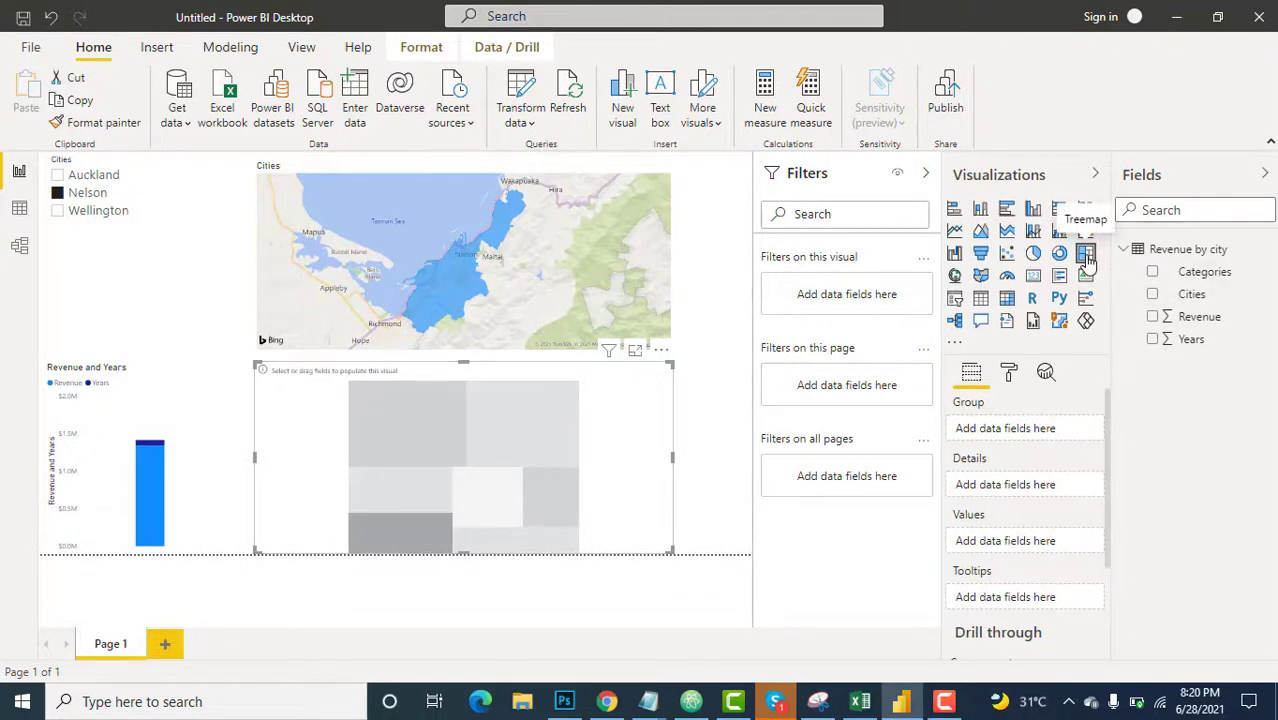
pyautogui.click(1205, 297)
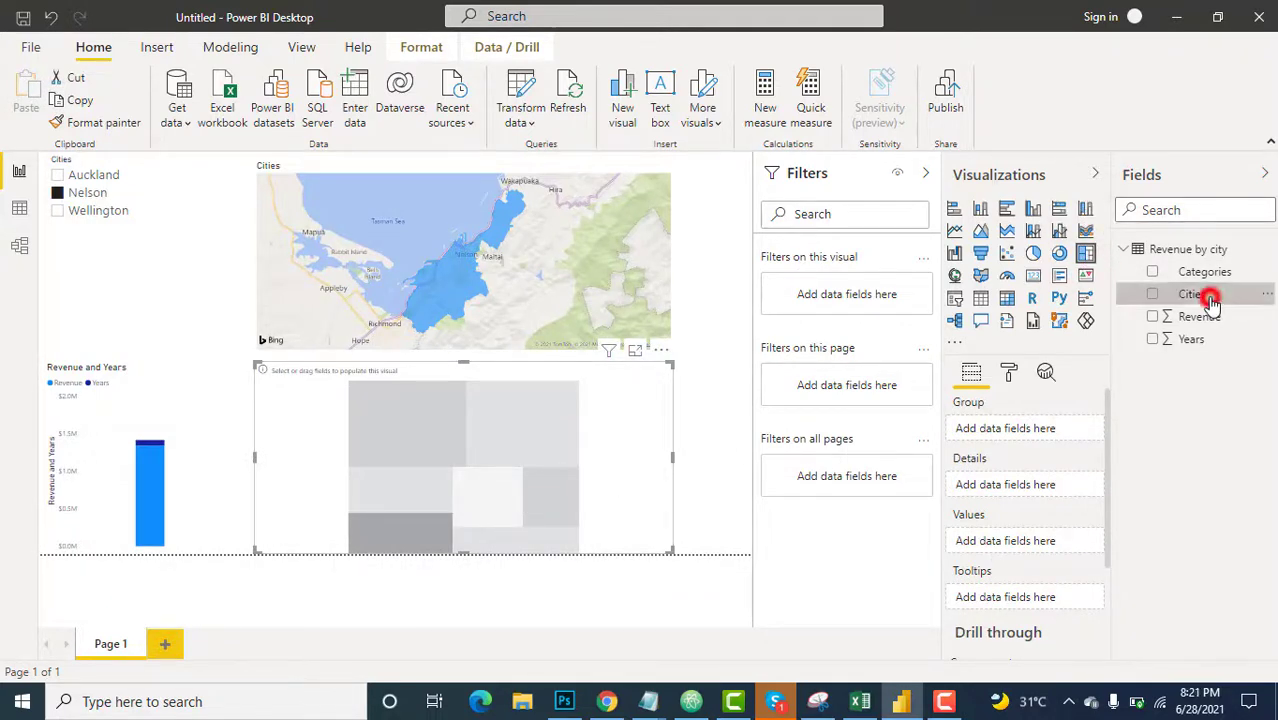
pyautogui.moveTo(1208, 280); pyautogui.dragTo(476, 457)
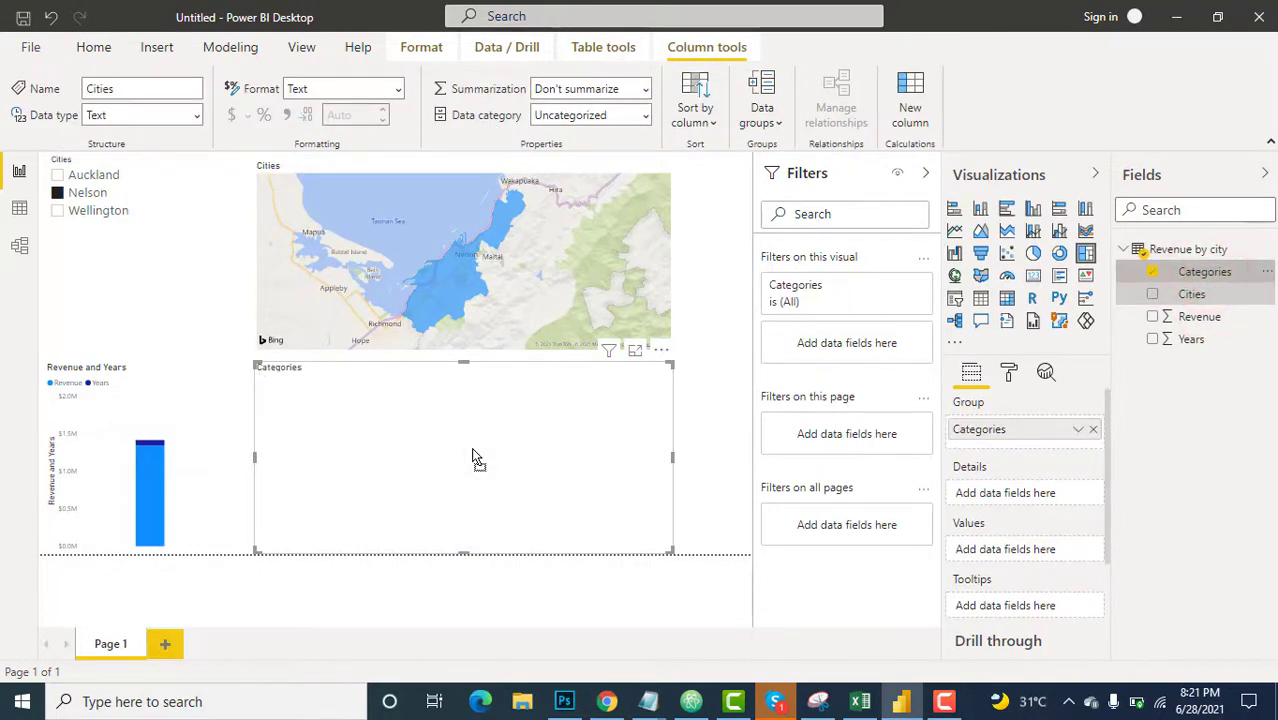
pyautogui.moveTo(1230, 318); pyautogui.dragTo(502, 468)
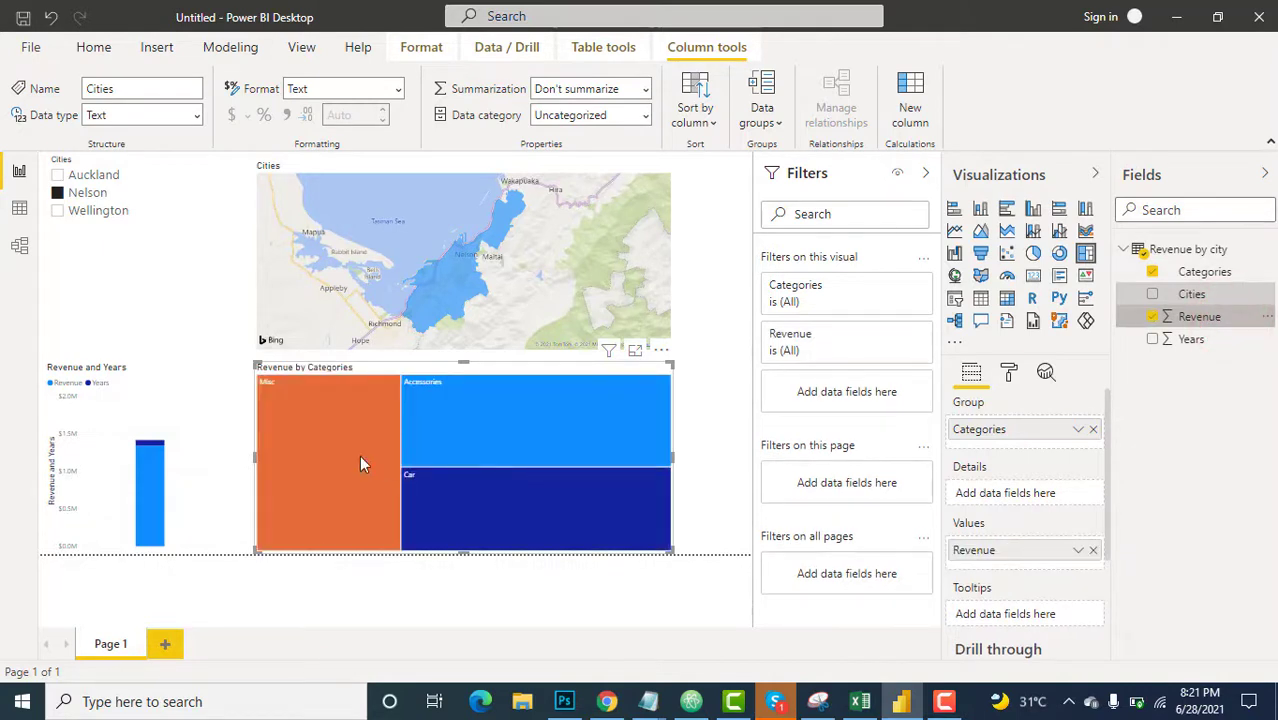
# - Filter the report by Auckland and inspect the revenue of the Car and Misc categories in the treemap
pyautogui.click(57, 176)
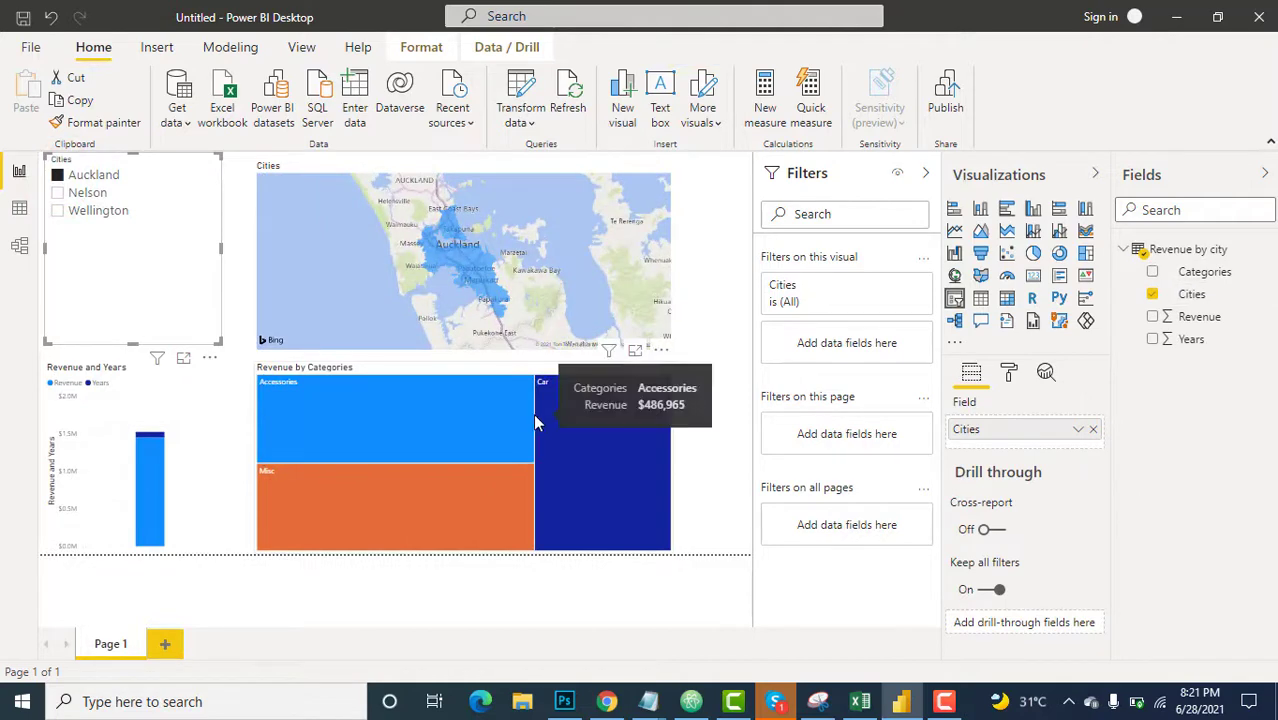
pyautogui.moveTo(588, 432)
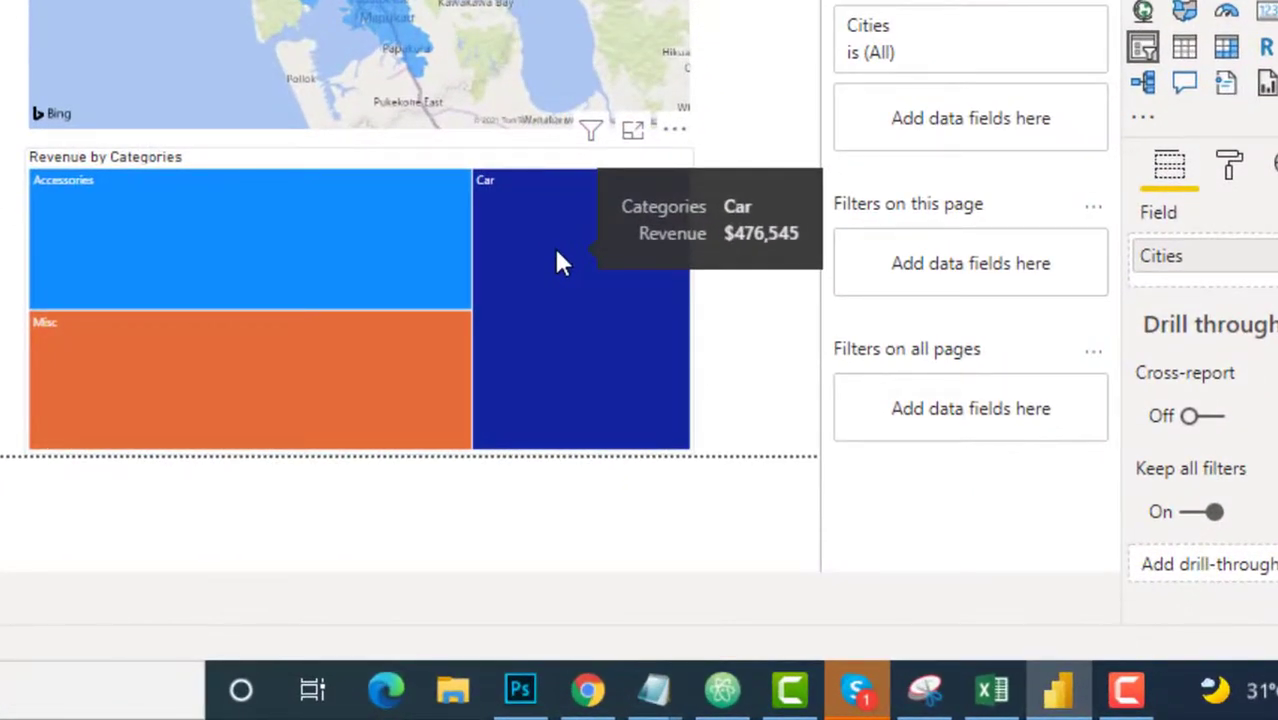
pyautogui.moveTo(143, 218)
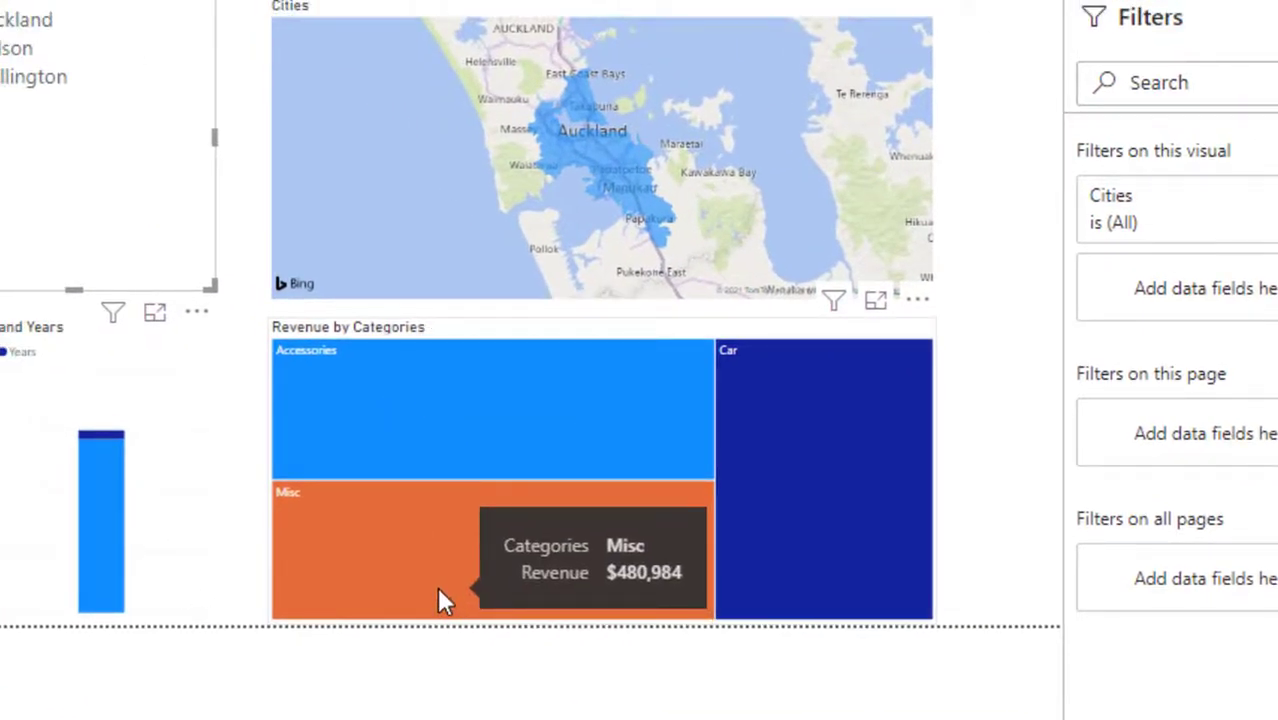
# - Narrow the Cities map to about half its width and shift it slightly right, keeping it a filled map
pyautogui.click(862, 10)
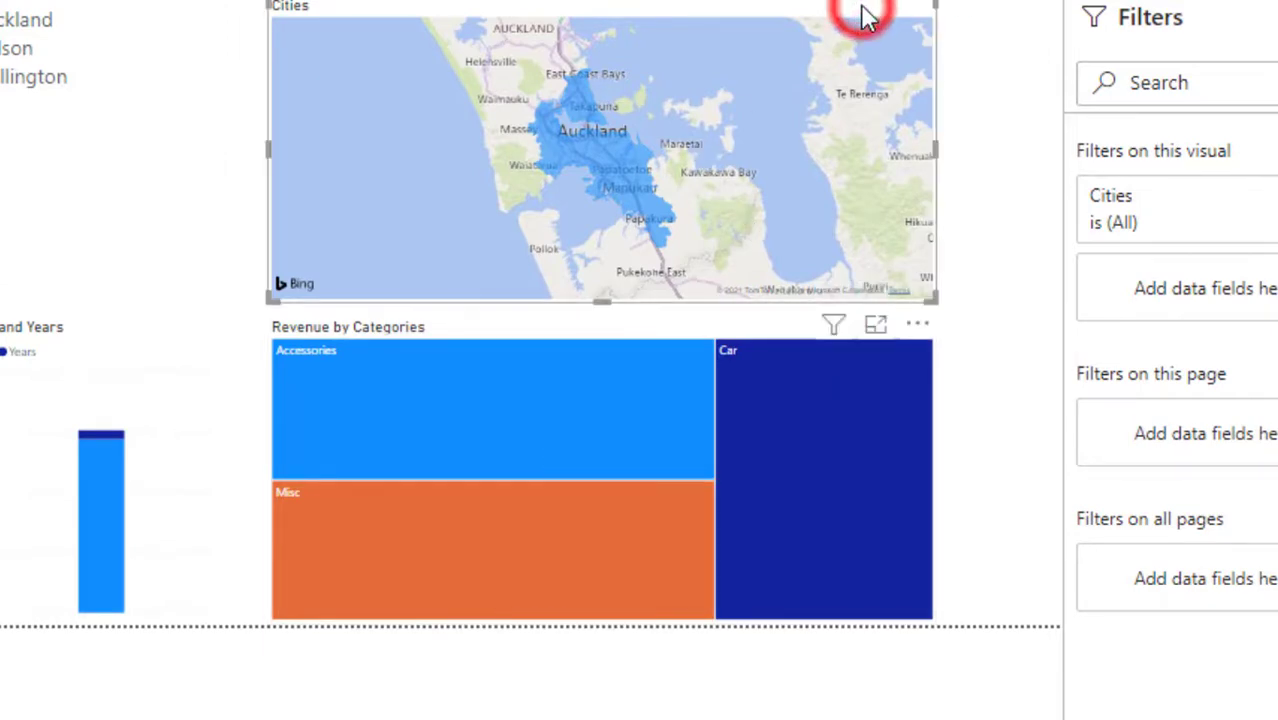
pyautogui.moveTo(935, 148); pyautogui.dragTo(577, 169)
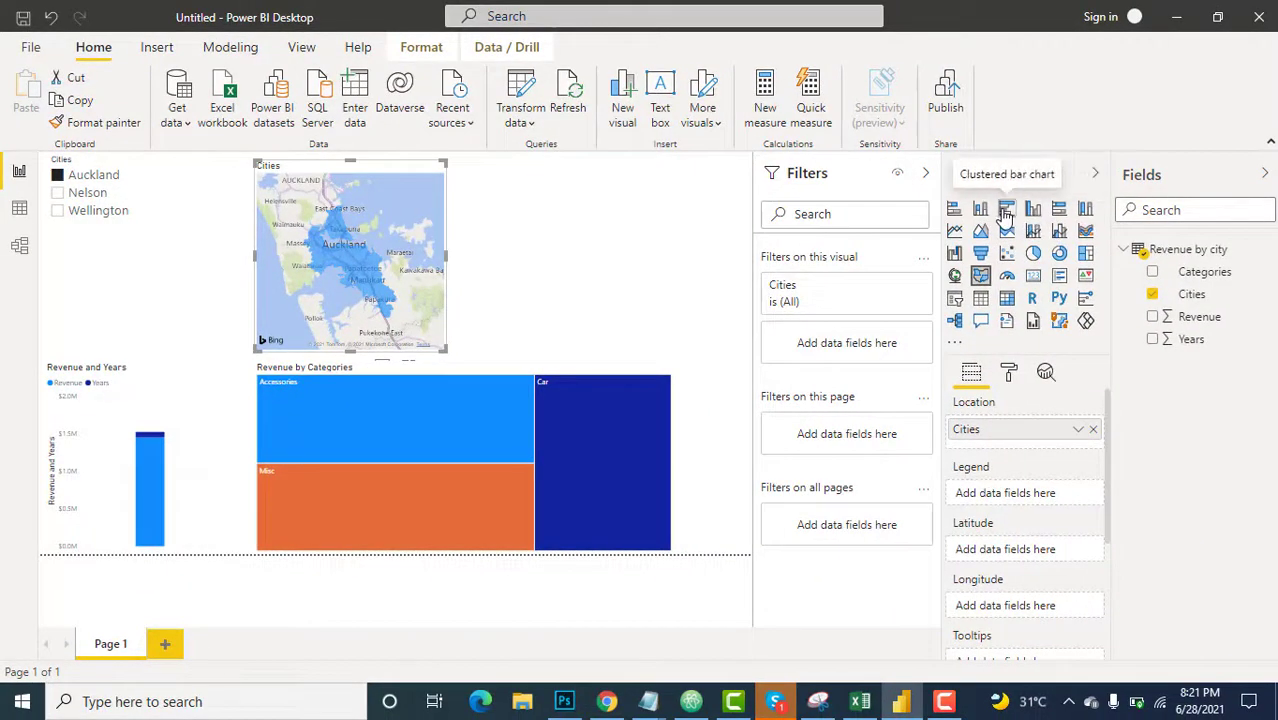
pyautogui.click(1033, 253)
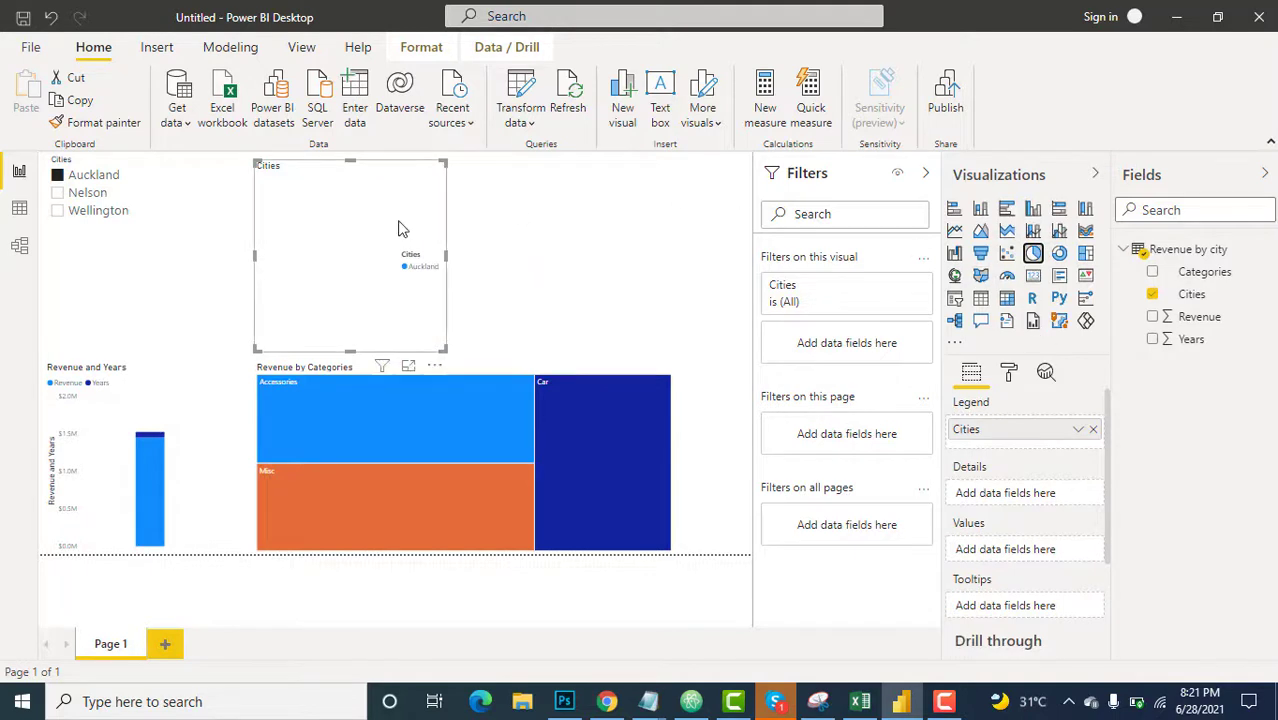
pyautogui.moveTo(338, 237); pyautogui.dragTo(368, 242)
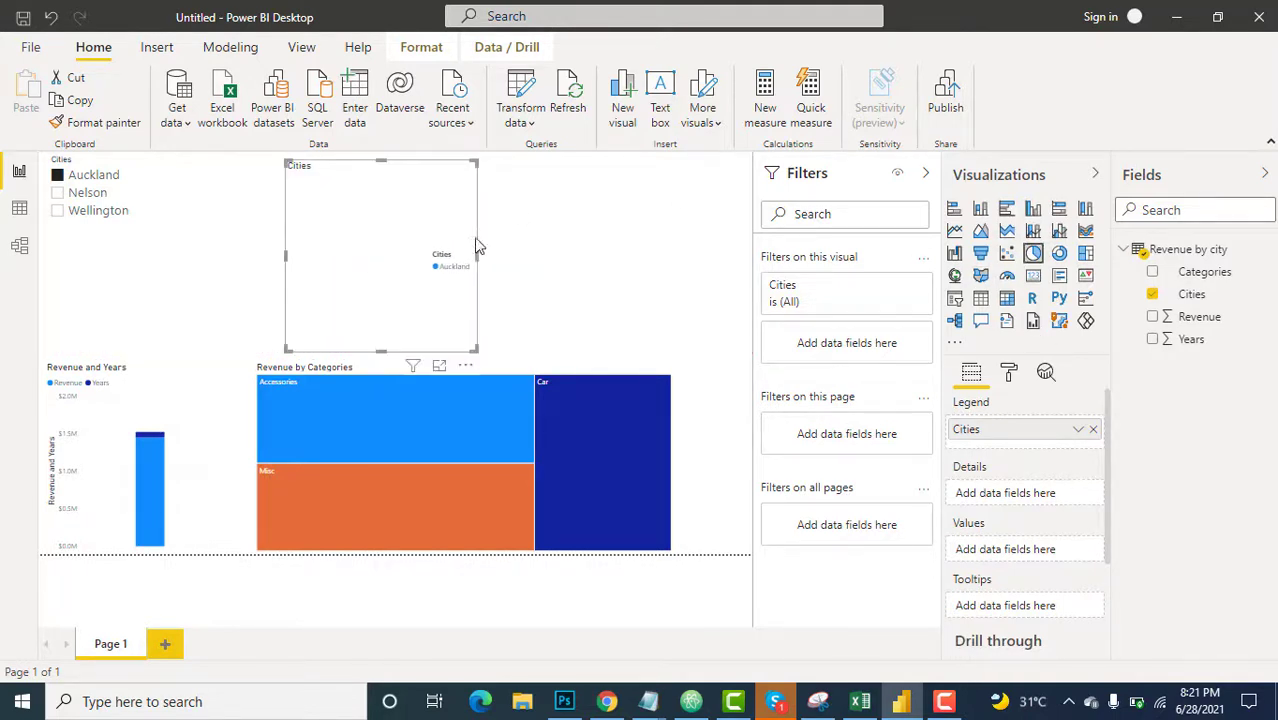
pyautogui.click(985, 277)
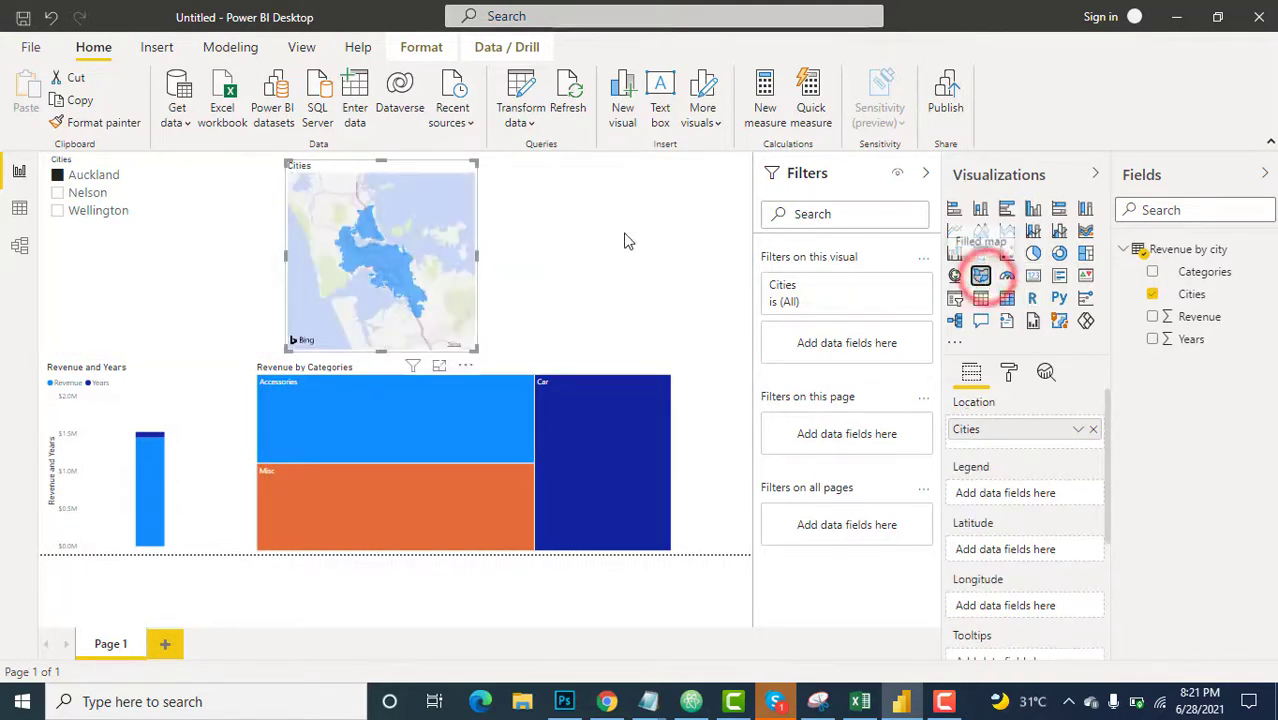
# - Add a pie chart beside the Cities map with Years and Revenue as its values
pyautogui.click(625, 234)
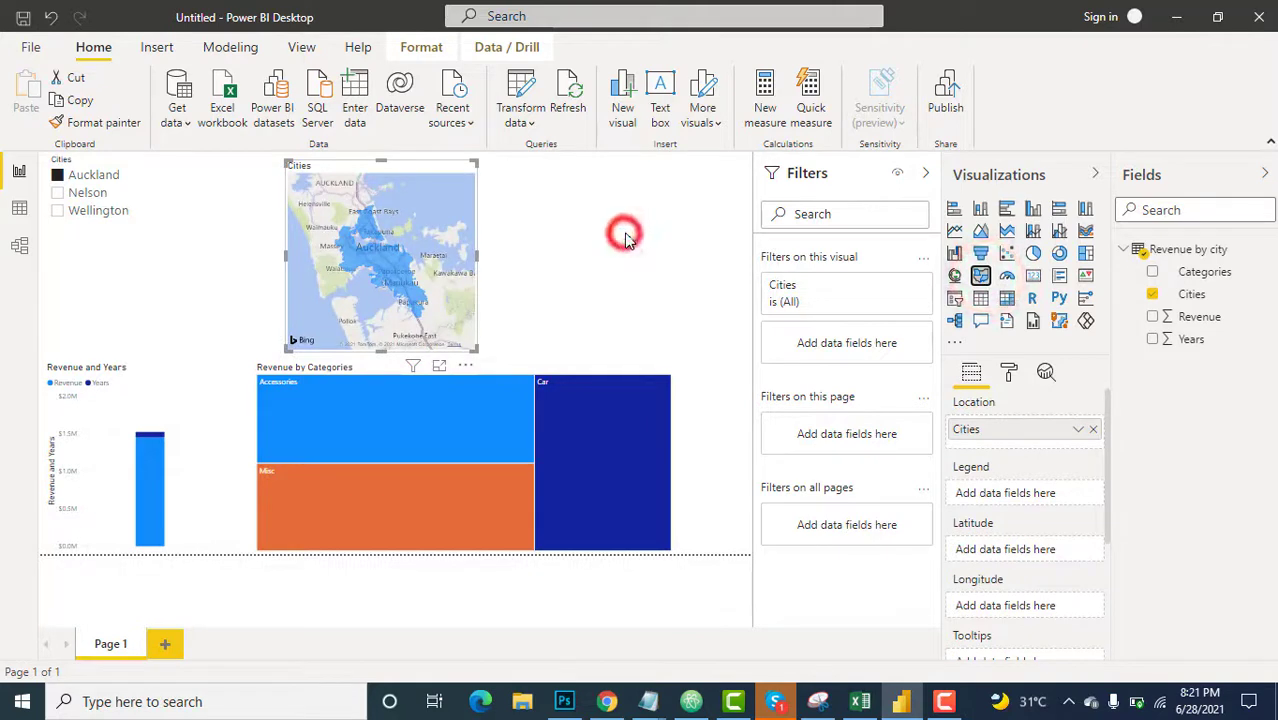
pyautogui.click(1032, 253)
pyautogui.moveTo(593, 263); pyautogui.dragTo(603, 263)
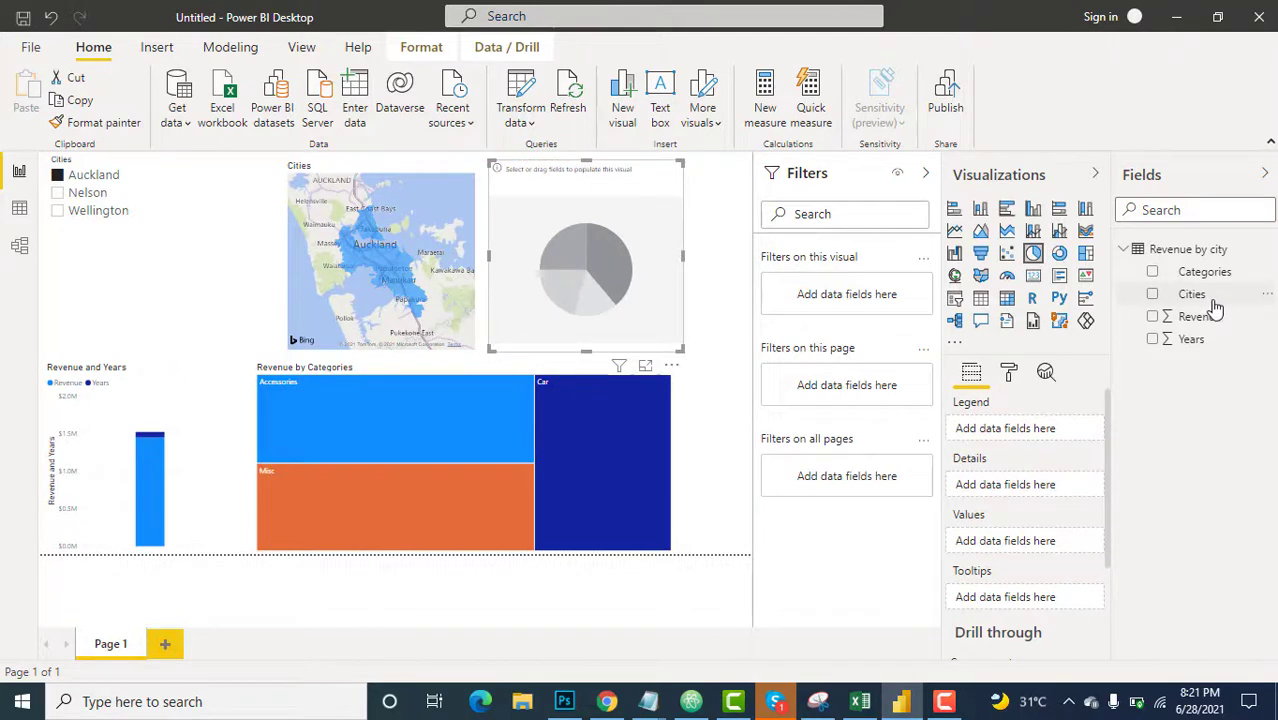
pyautogui.moveTo(1220, 343); pyautogui.dragTo(684, 232)
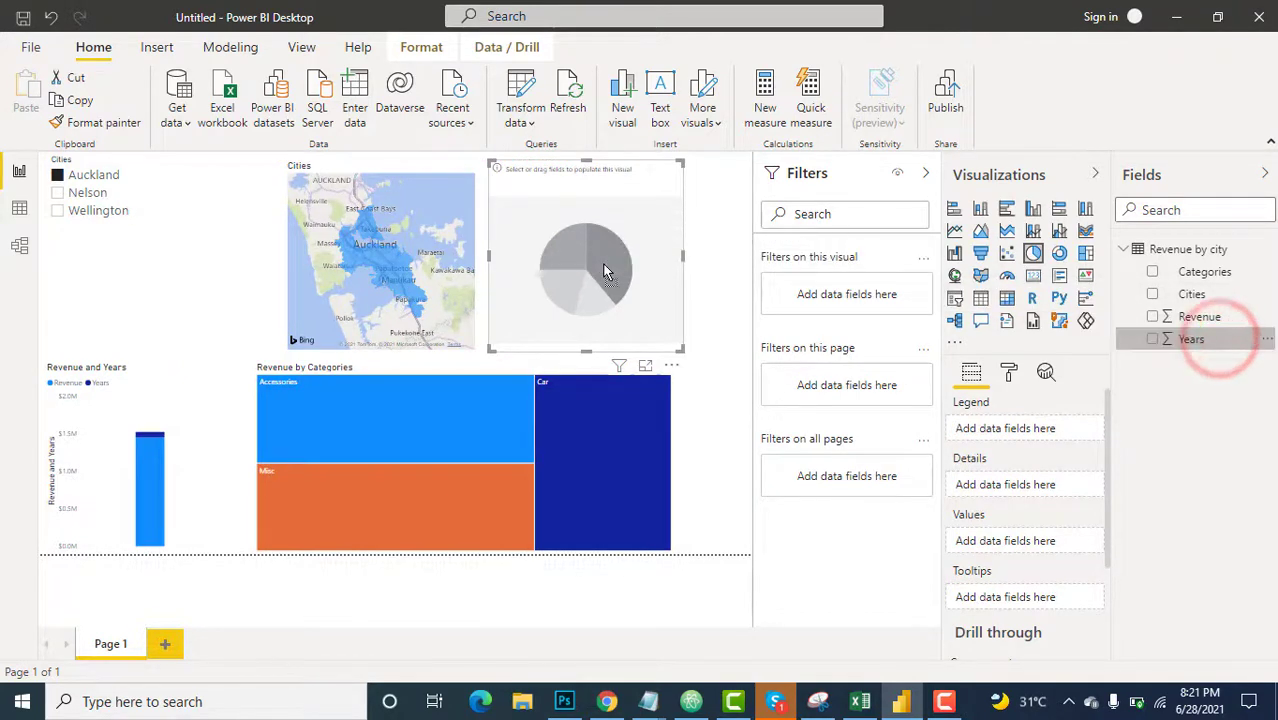
pyautogui.moveTo(1228, 319); pyautogui.dragTo(598, 278)
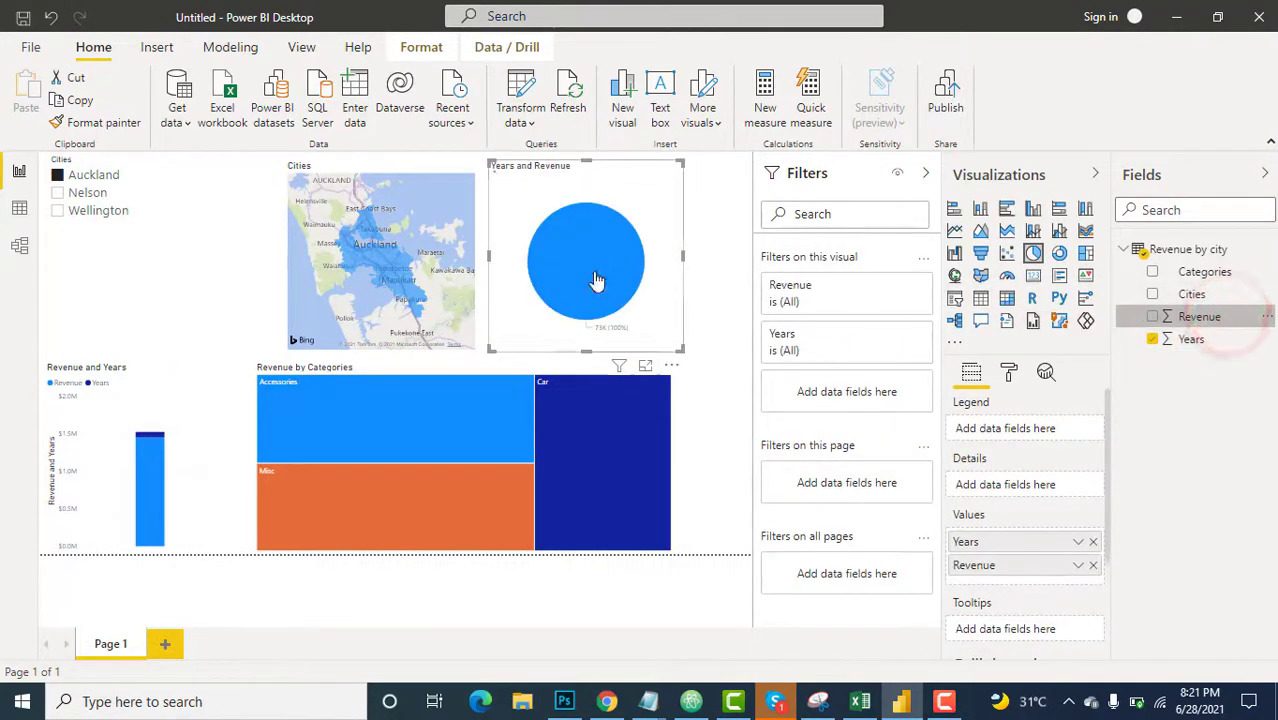
# - Enlarge the Years and Revenue pie chart, inspect its Years slice and return to the report
pyautogui.click(620, 174)
pyautogui.click(617, 168)
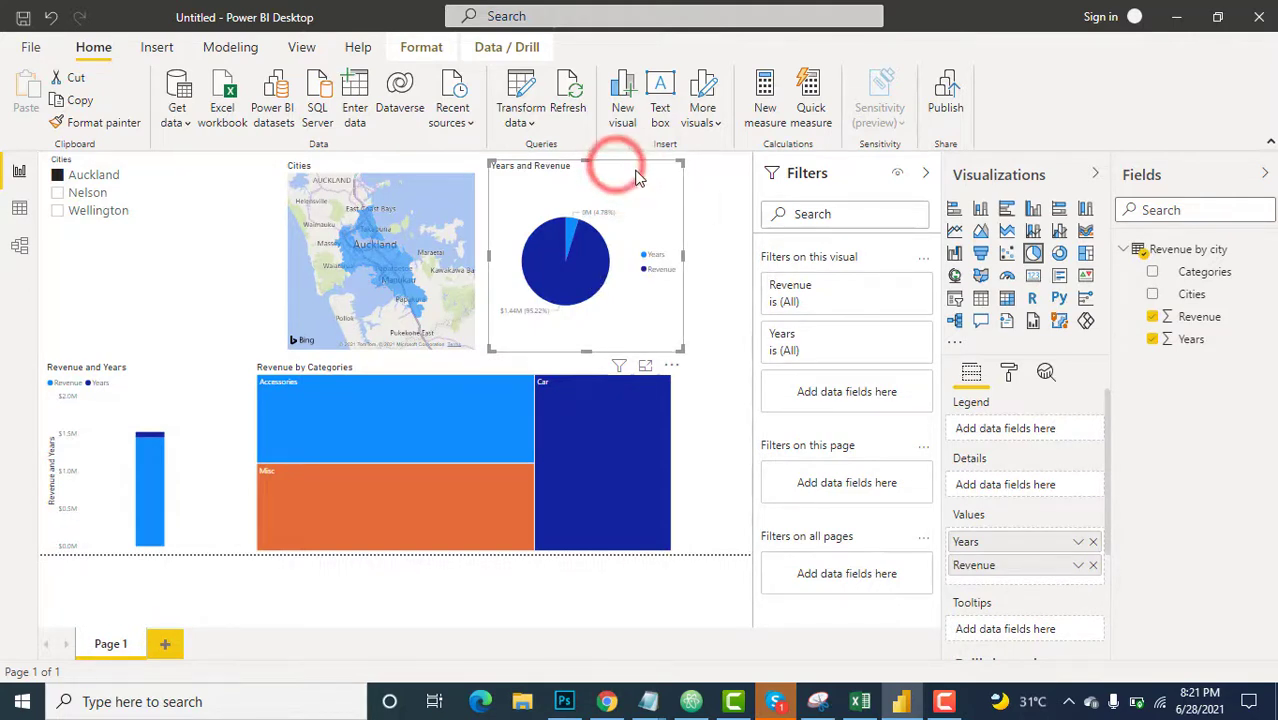
pyautogui.click(661, 305)
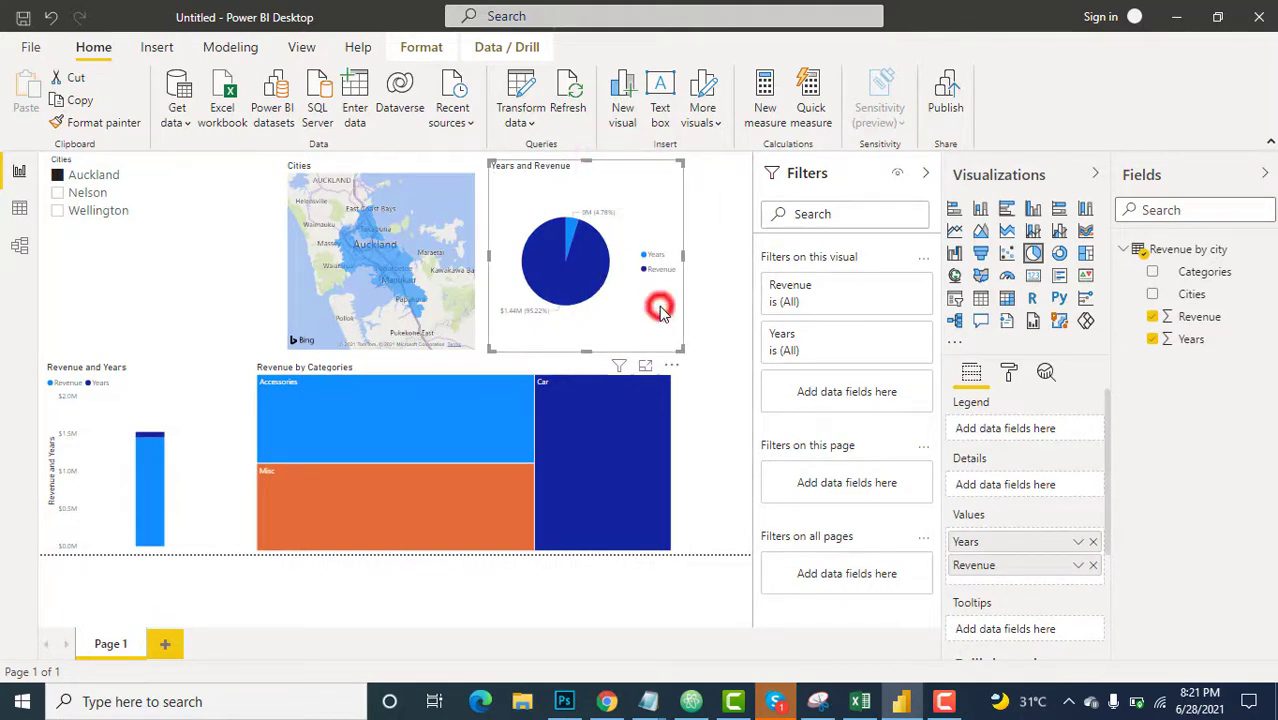
pyautogui.click(647, 367)
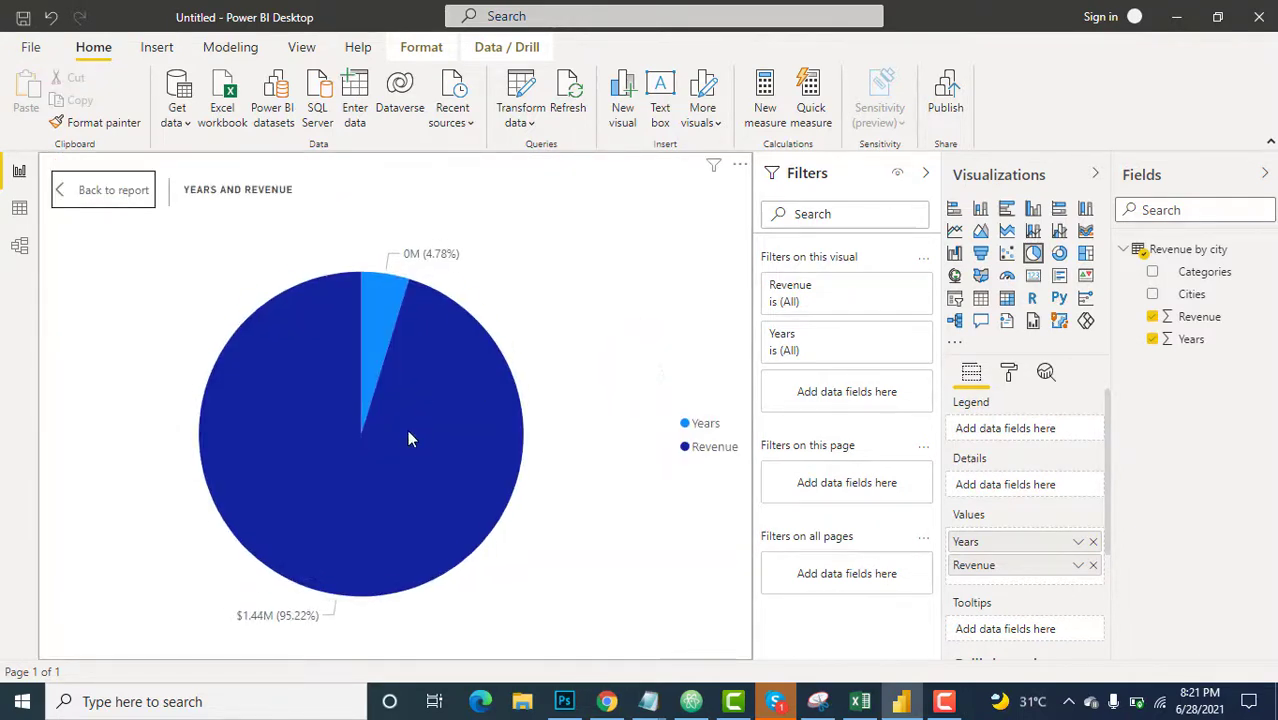
pyautogui.moveTo(368, 290)
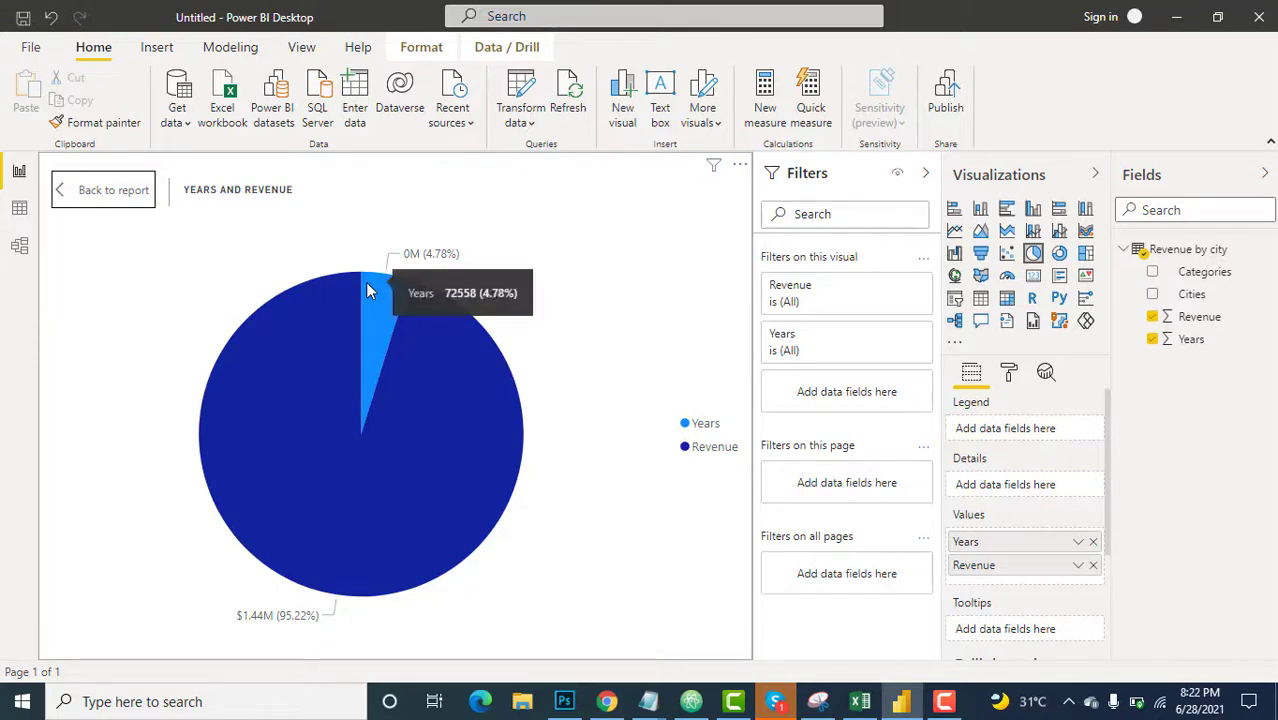
pyautogui.click(72, 189)
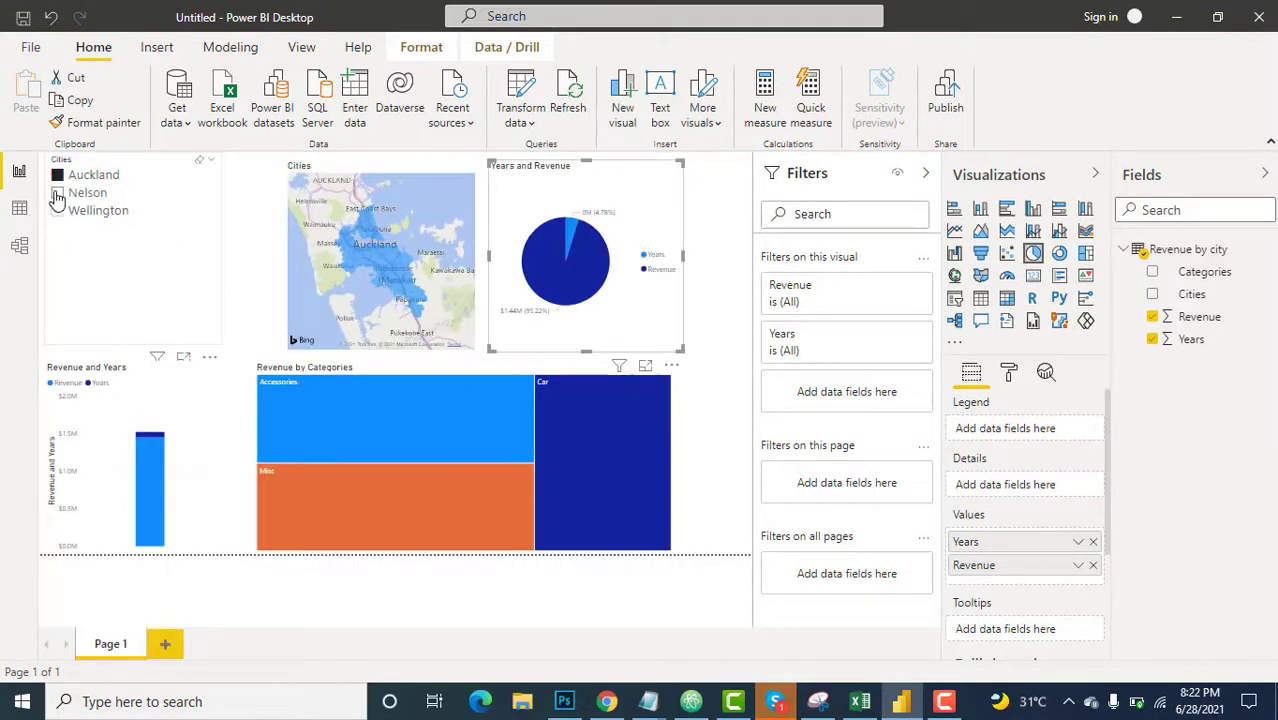
# - Filter the whole report by Nelson and check the revenue of the Misc category in the treemap
pyautogui.click(57, 193)
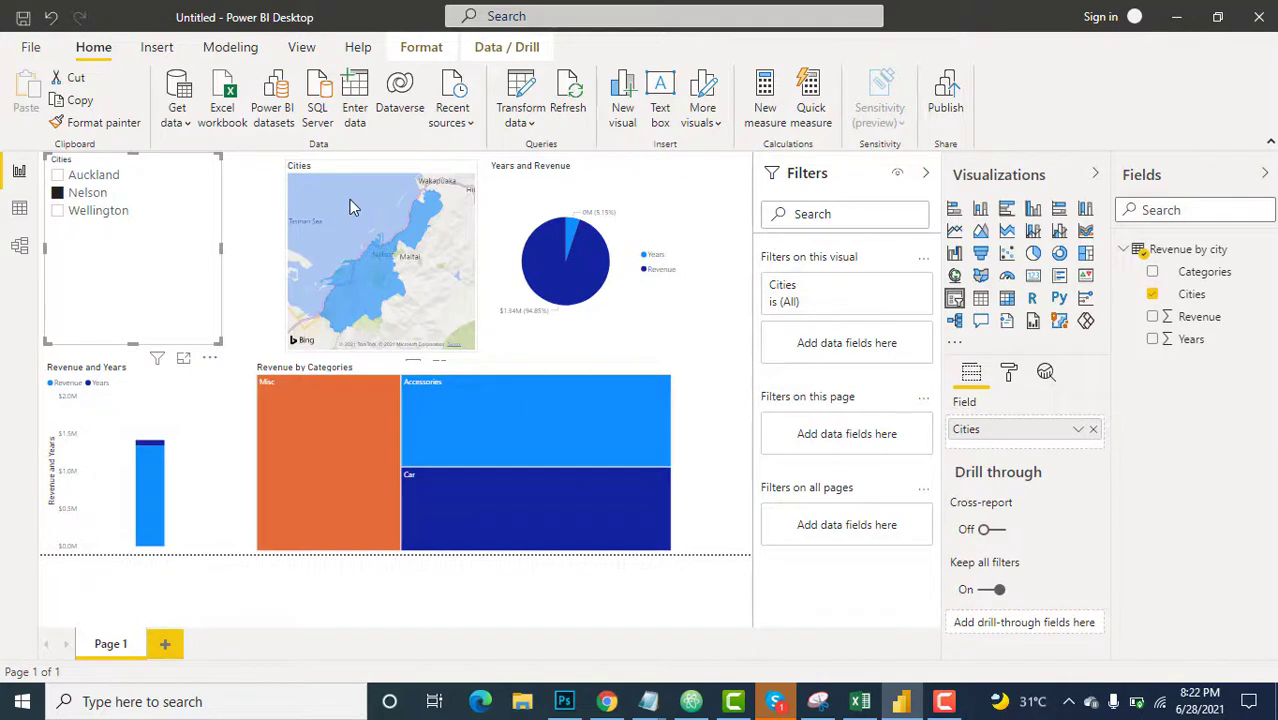
pyautogui.moveTo(344, 480)
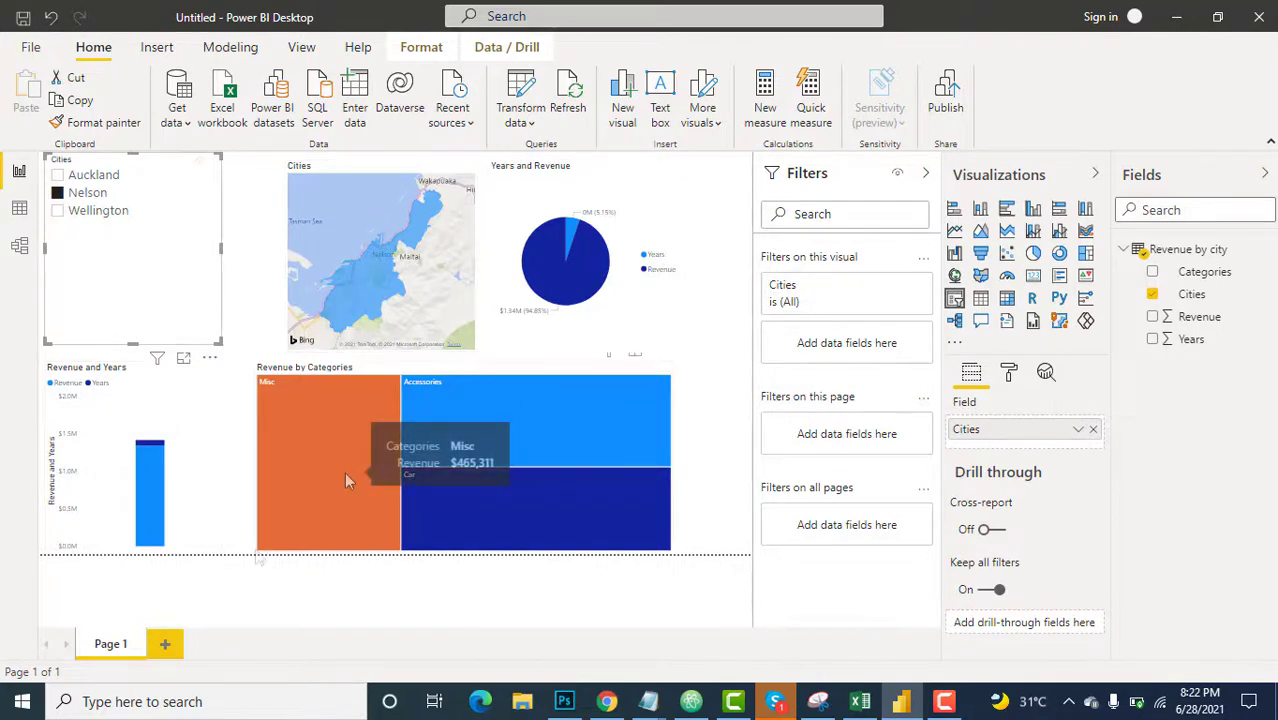